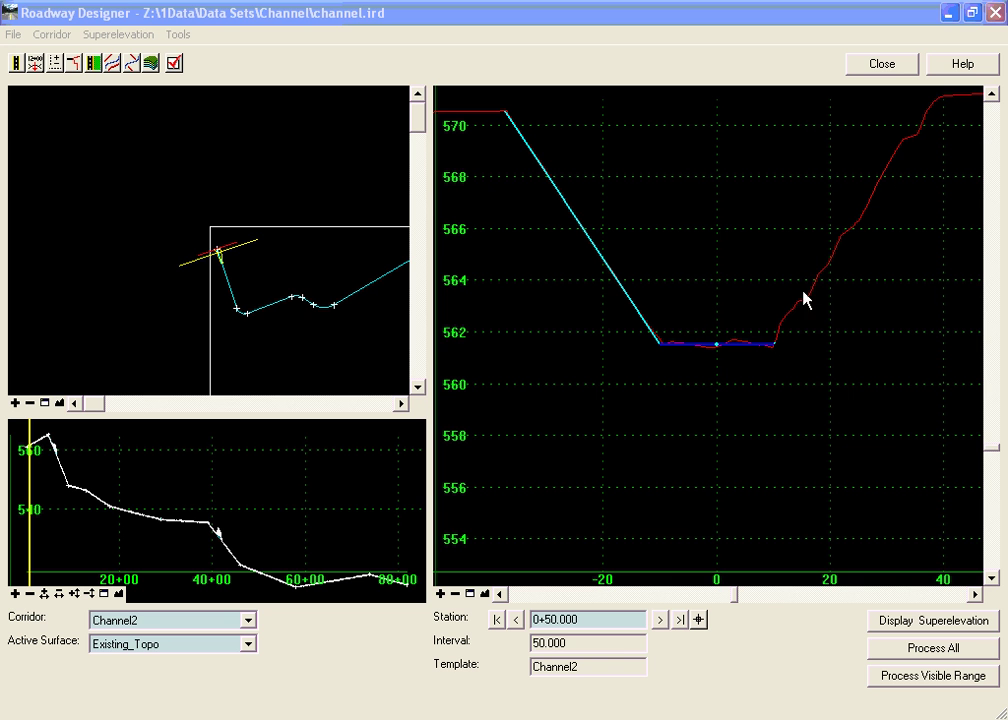
Advance the Channel2 cross-section to station 1+00.000.
click(661, 620)
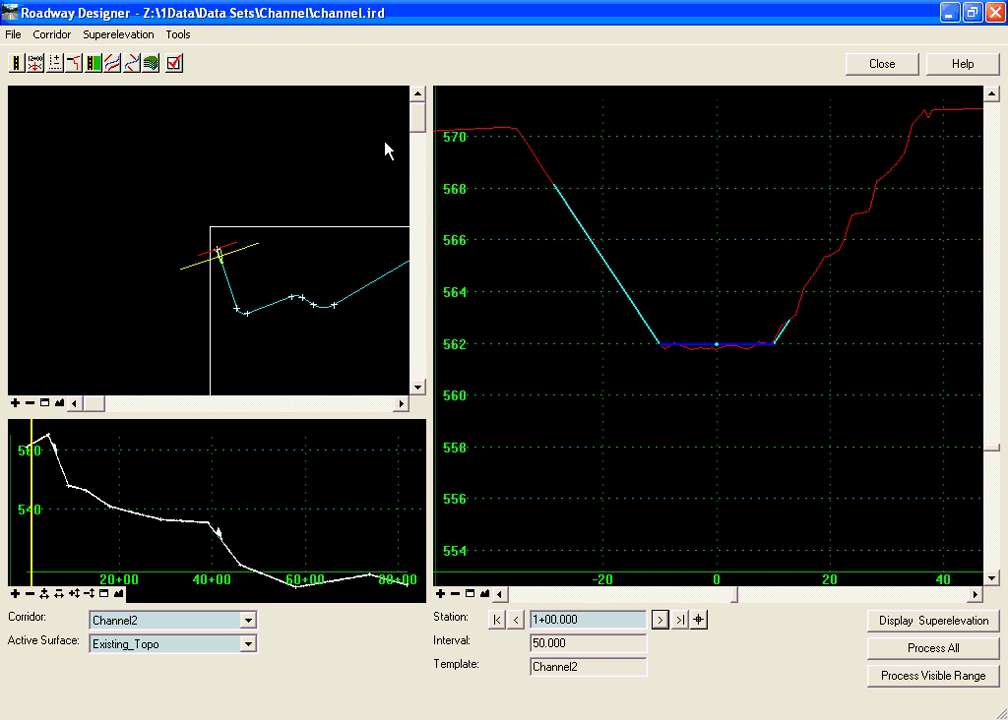
Open the Channel2 template drop in a maximized template editor.
click(36, 62)
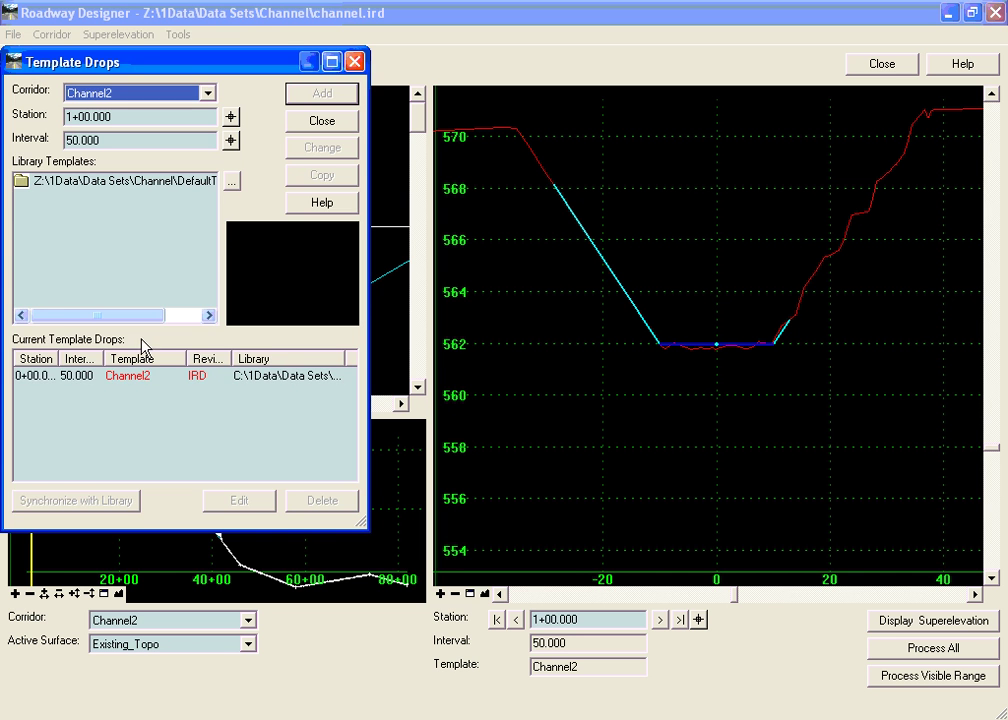
click(145, 385)
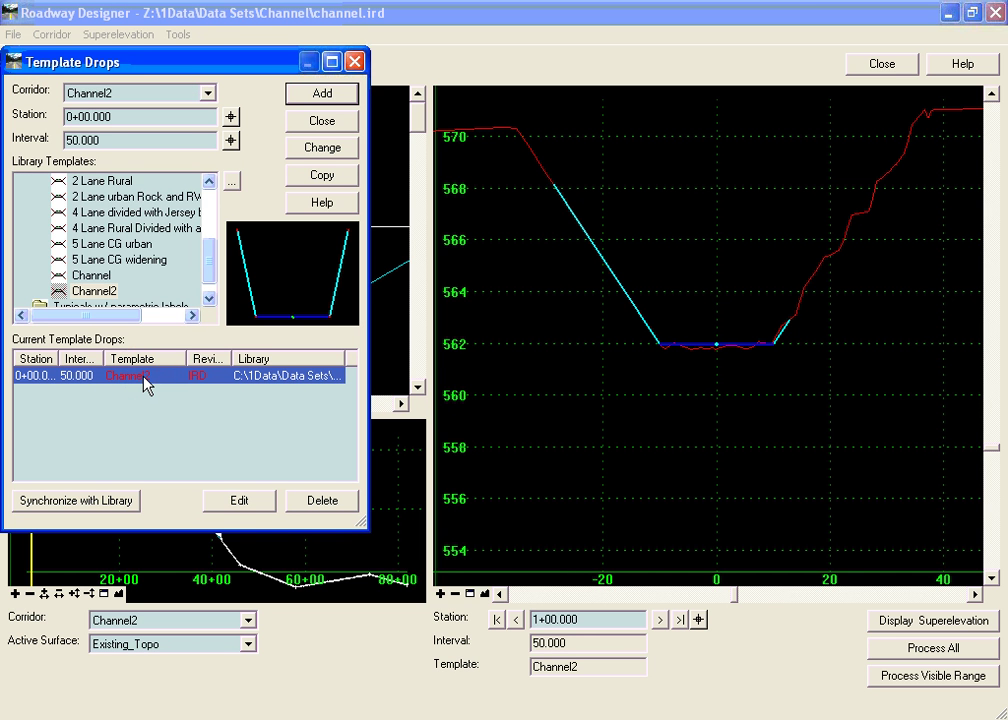
double_click(145, 376)
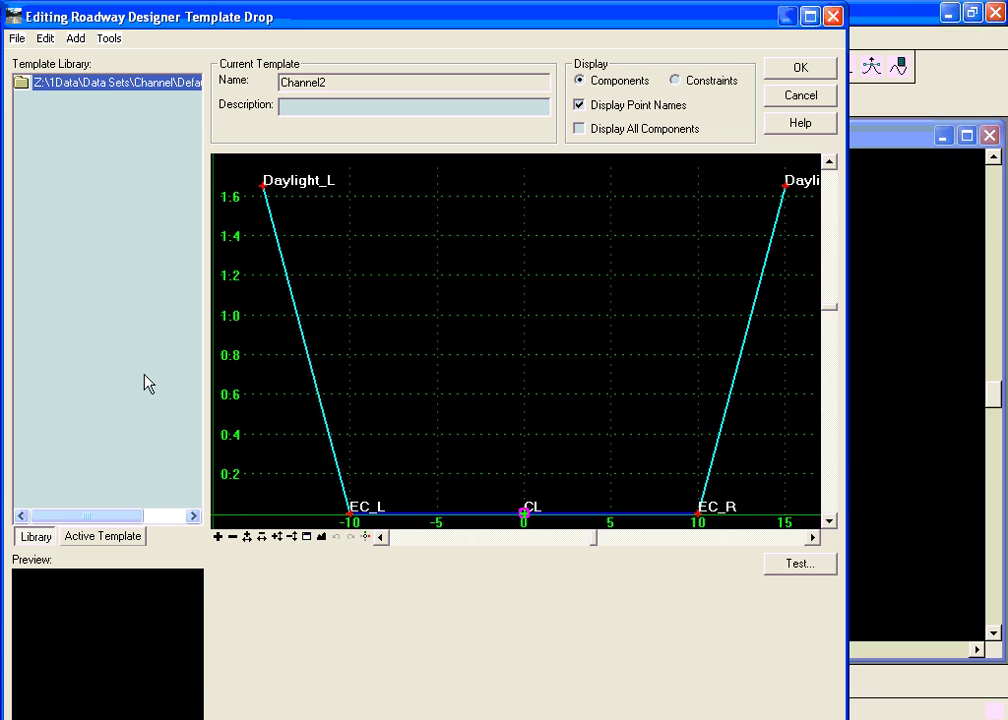
click(810, 16)
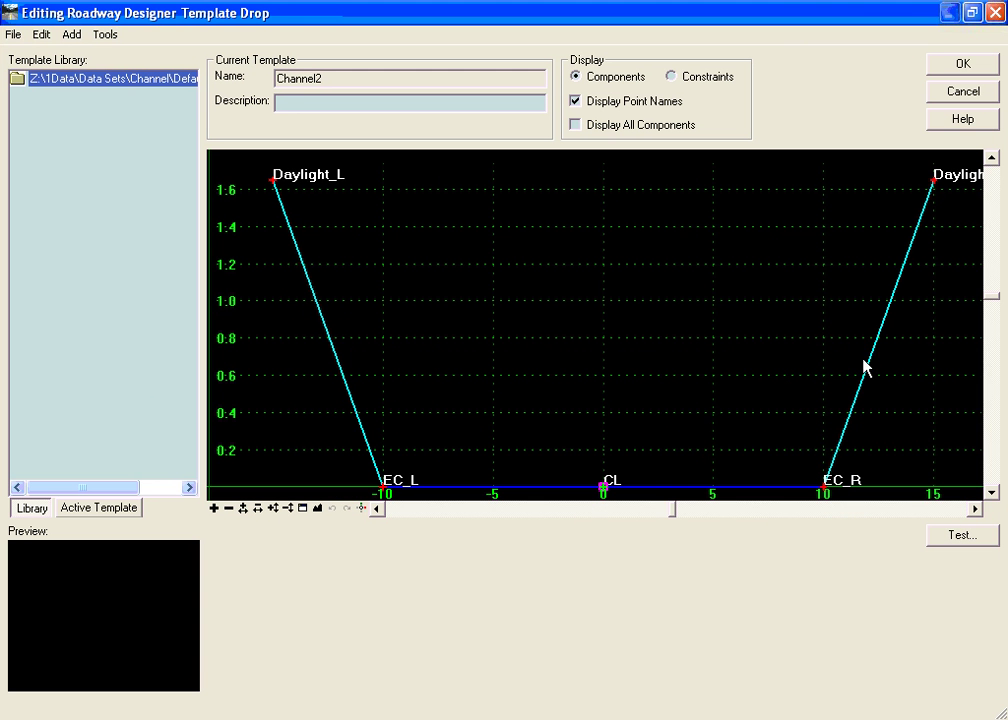
Review the right slope's component properties and the Daylight_R point properties.
right_click(879, 333)
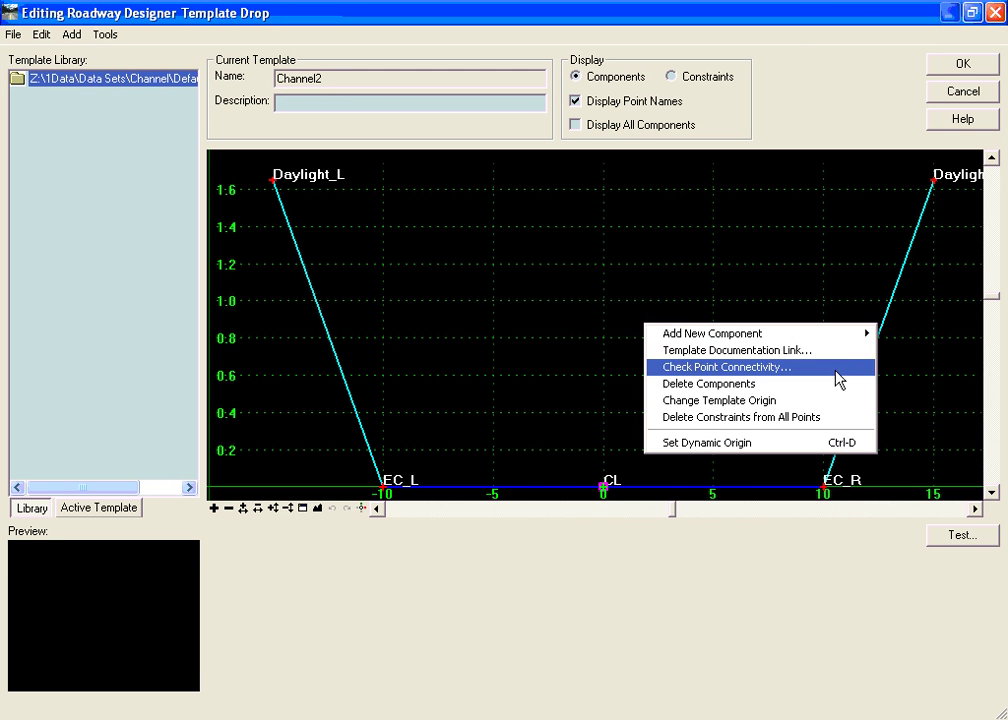
right_click(897, 288)
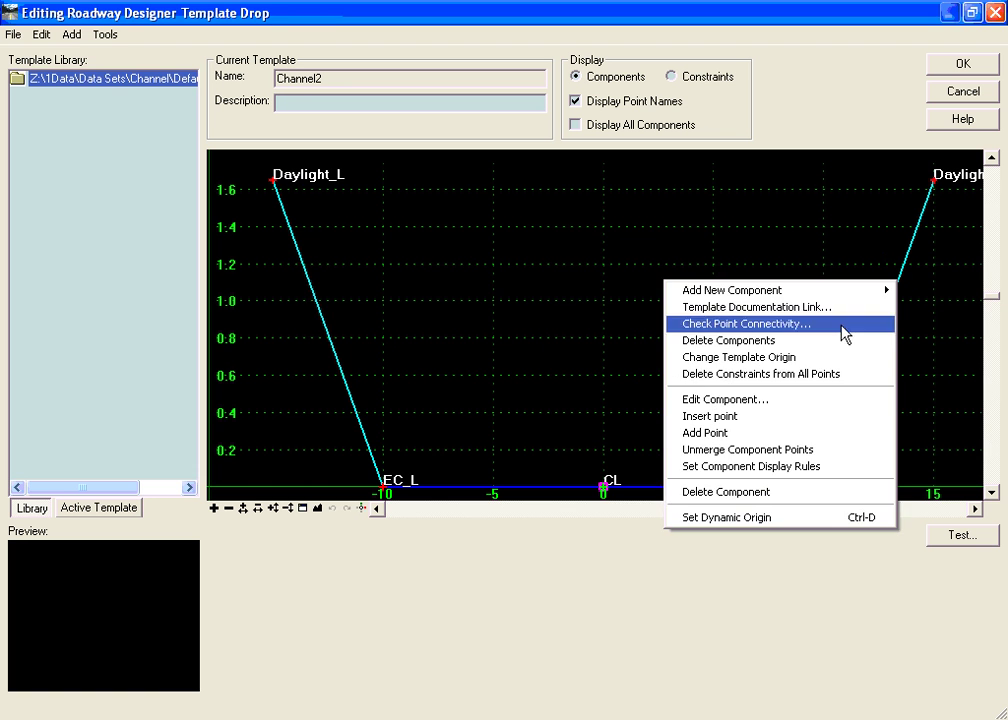
click(781, 401)
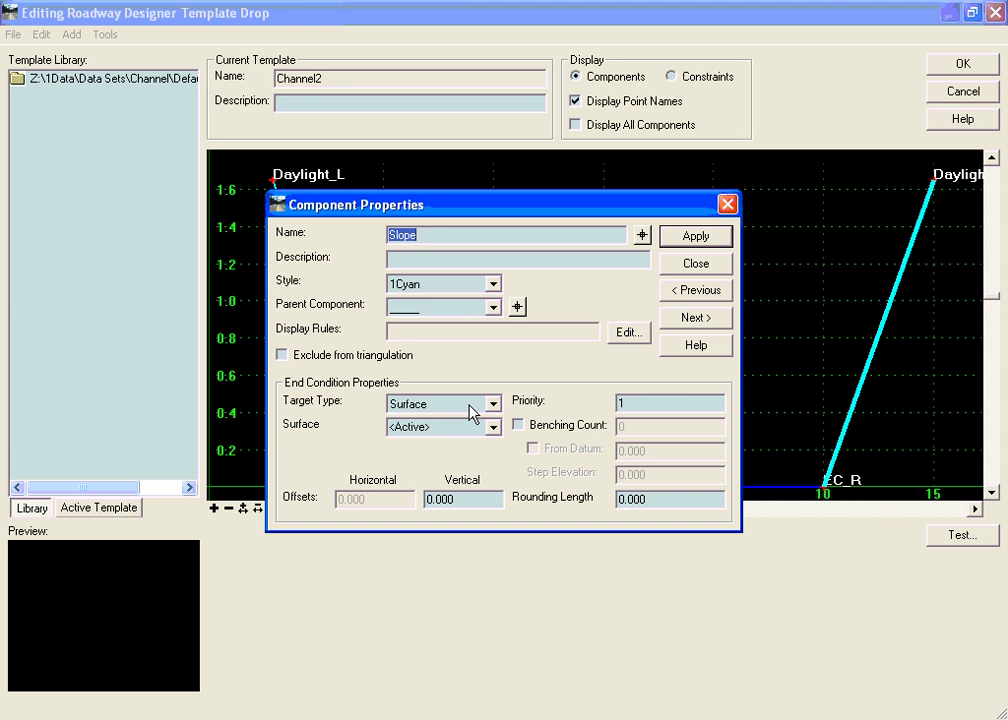
click(690, 264)
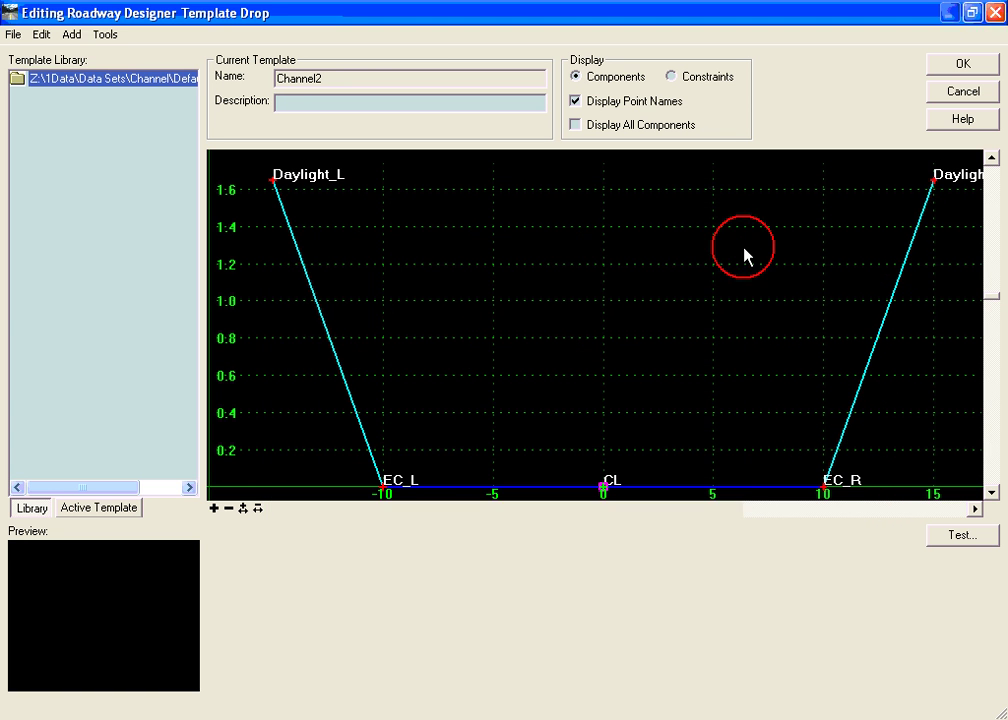
right_click(933, 182)
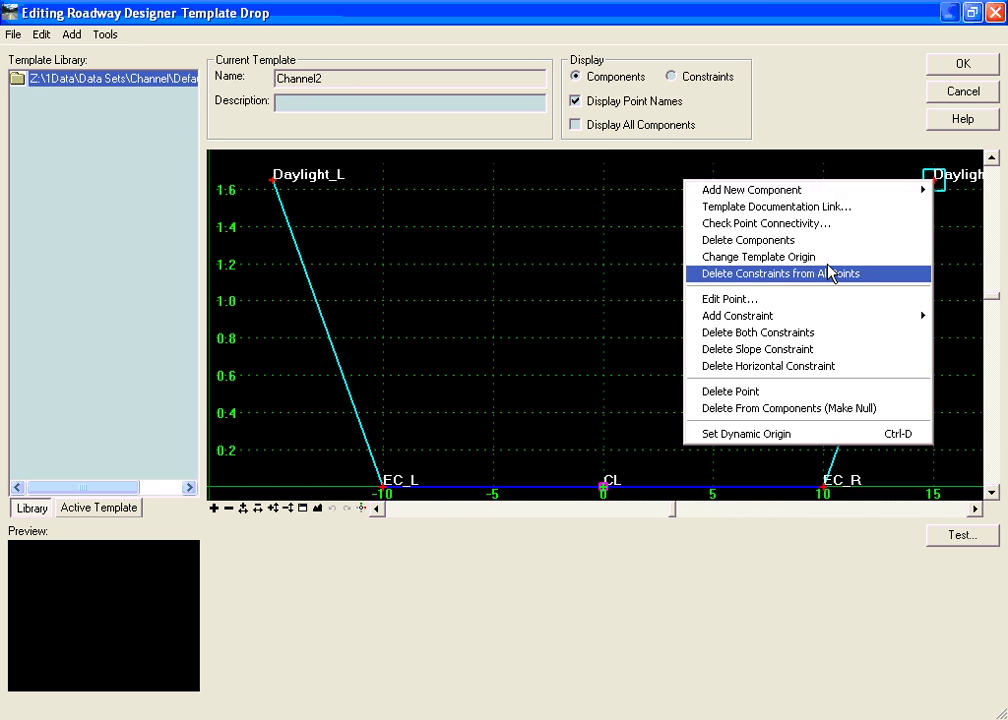
click(798, 297)
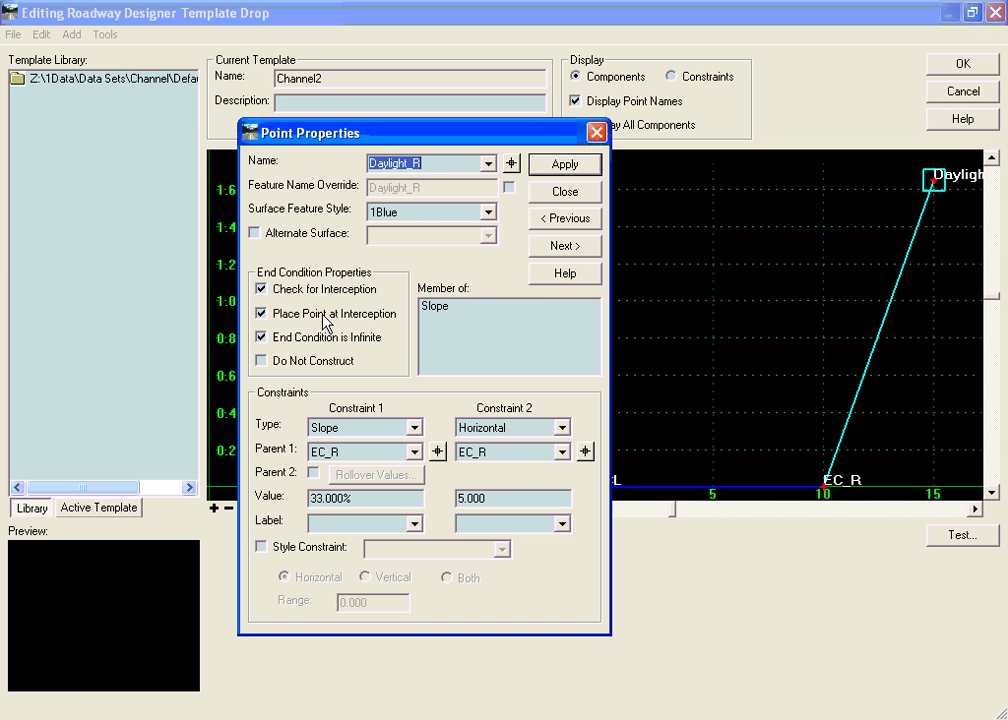
click(572, 205)
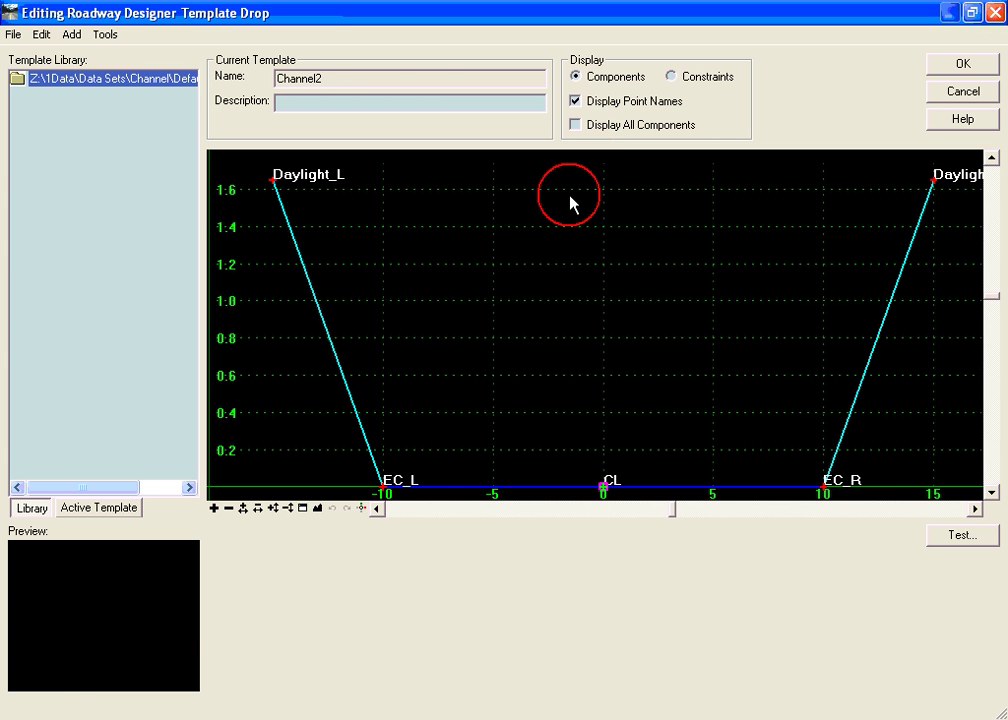
click(945, 535)
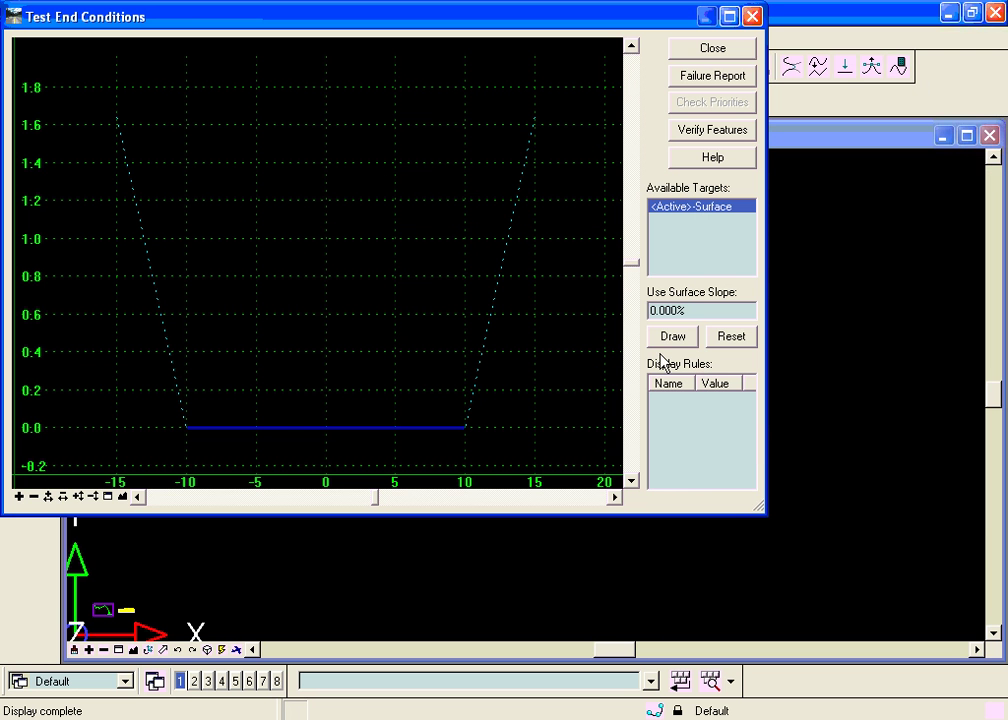
click(672, 336)
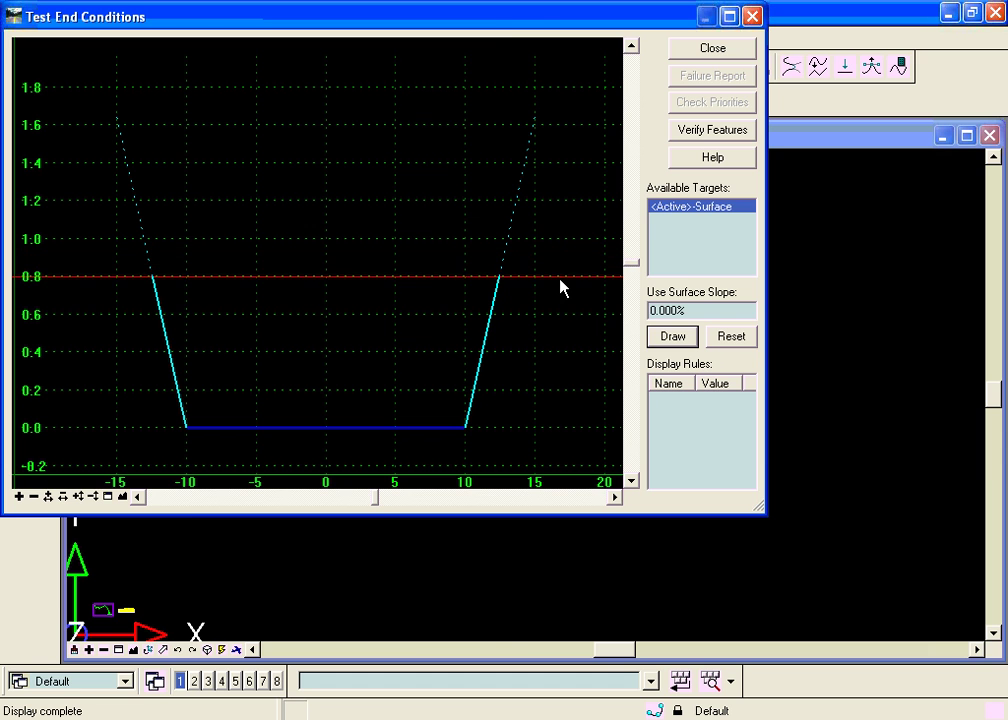
click(726, 56)
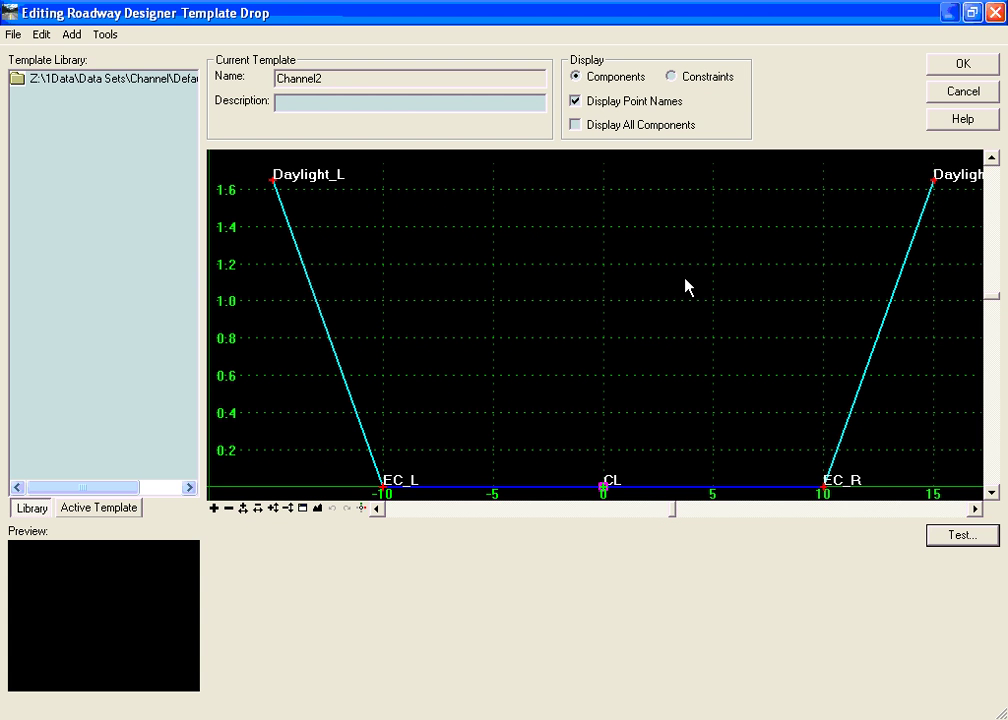
scroll(585, 263, down, 1)
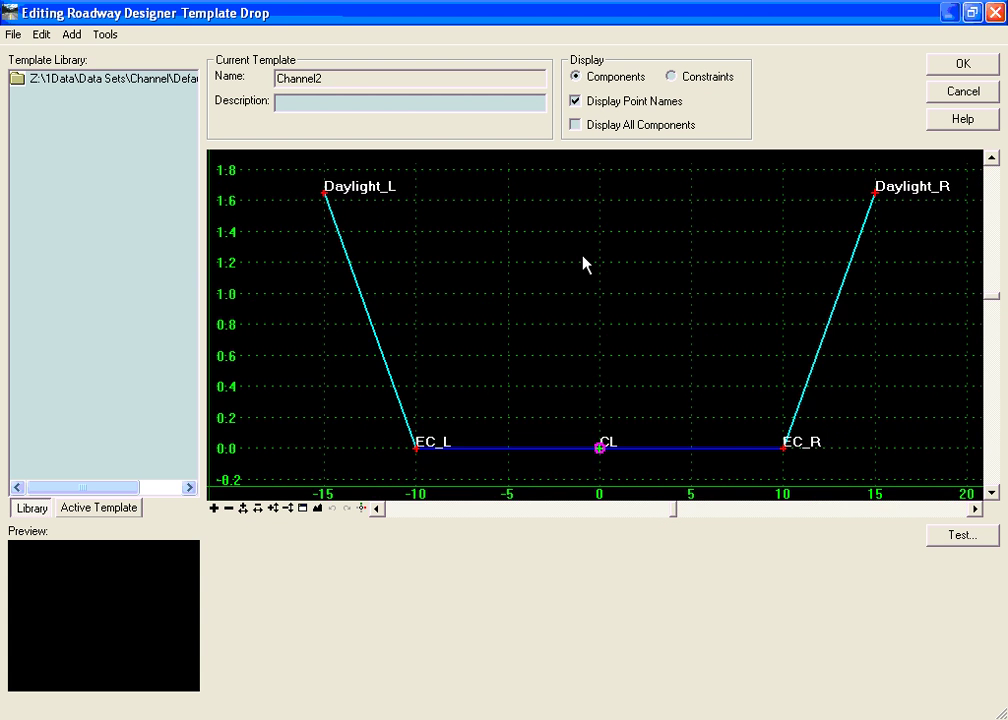
scroll(585, 263, down, 1)
scroll(584, 264, down, 1)
scroll(578, 266, down, 1)
scroll(557, 283, down, 1)
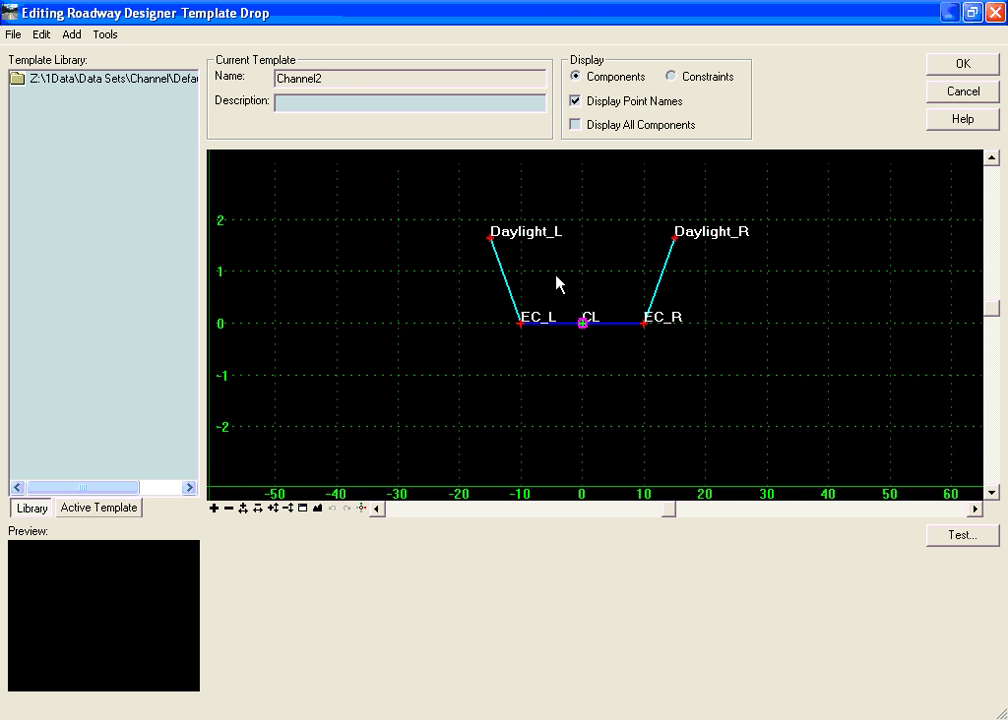
Delete the existing right slope from the Channel2 template.
right_click(704, 291)
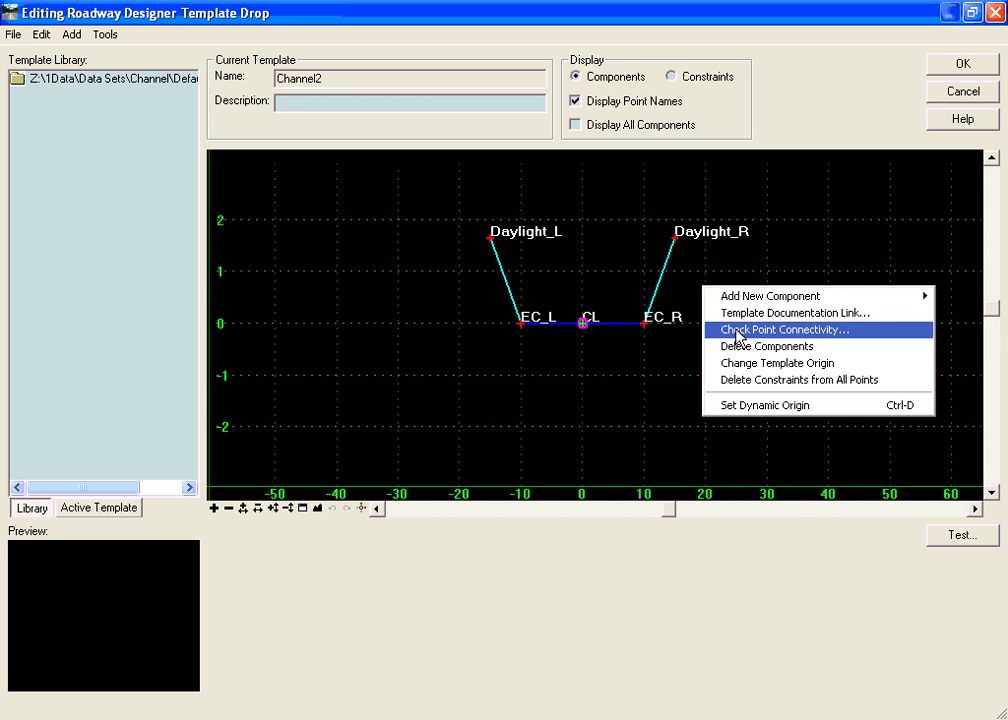
click(738, 346)
drag(708, 290, 628, 272)
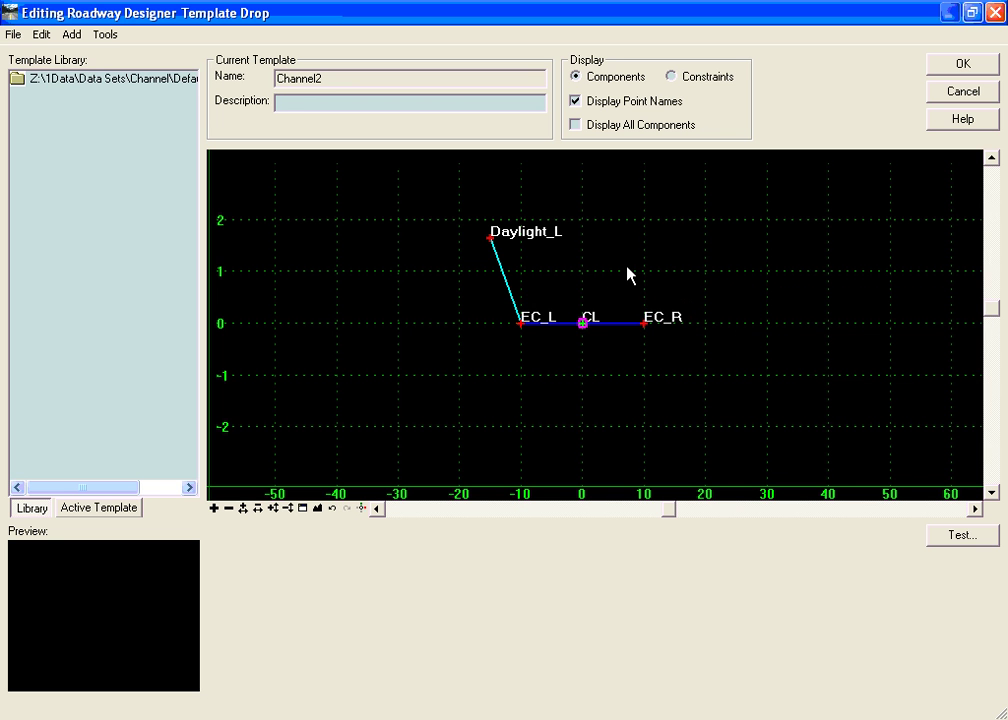
Start a new end condition at EC_R with hs=50,.33 and interception checking off.
right_click(627, 267)
mouse_move(740, 276)
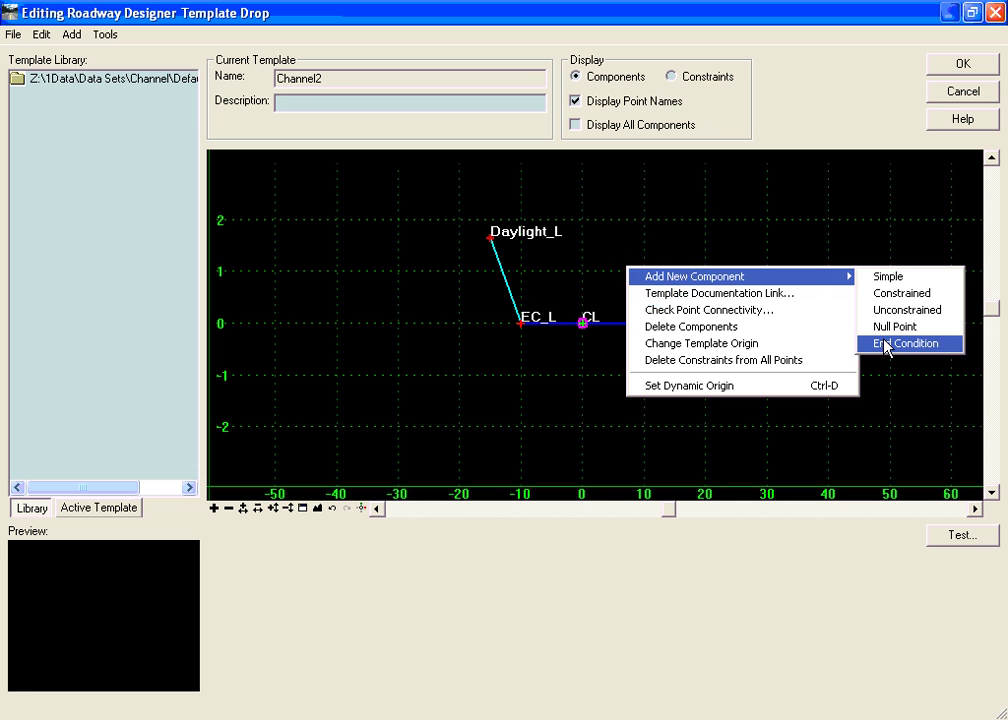
click(885, 345)
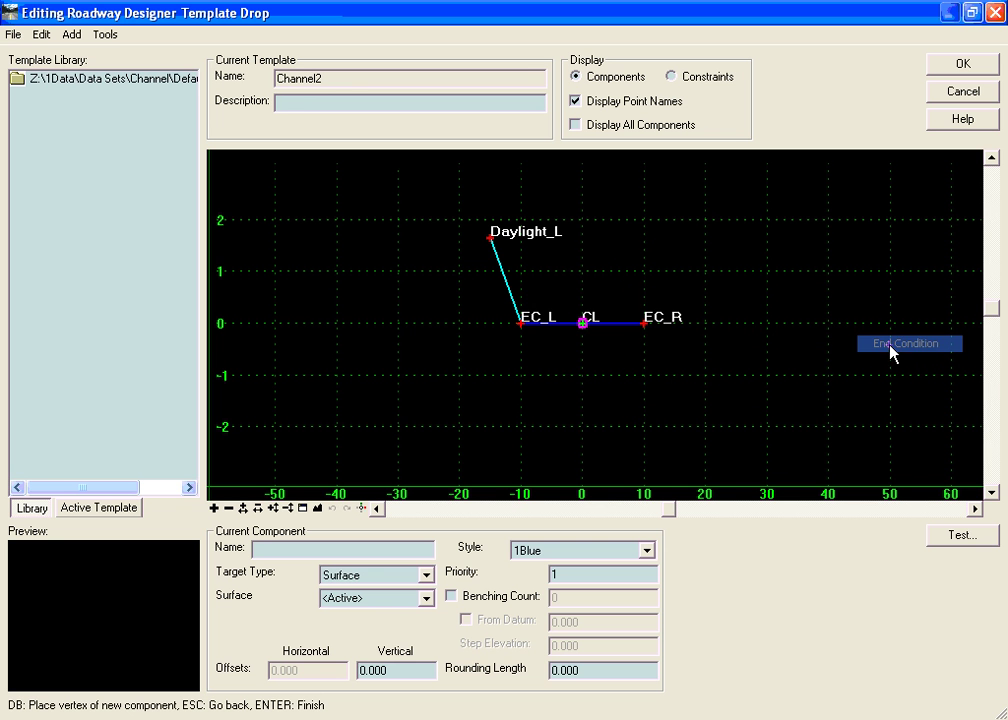
click(644, 323)
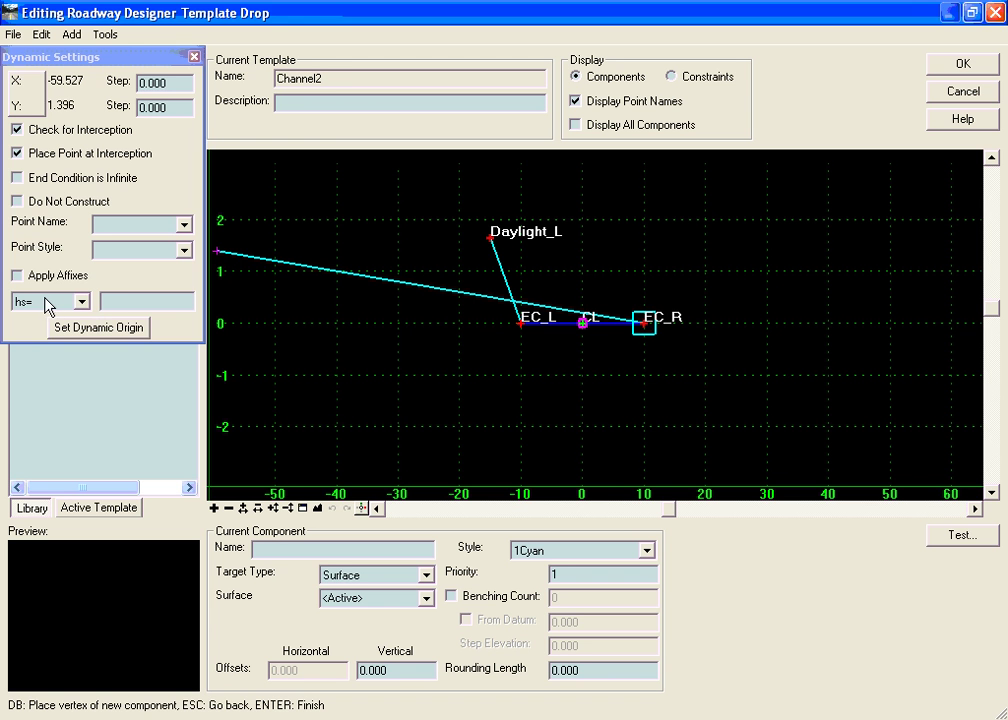
click(122, 298)
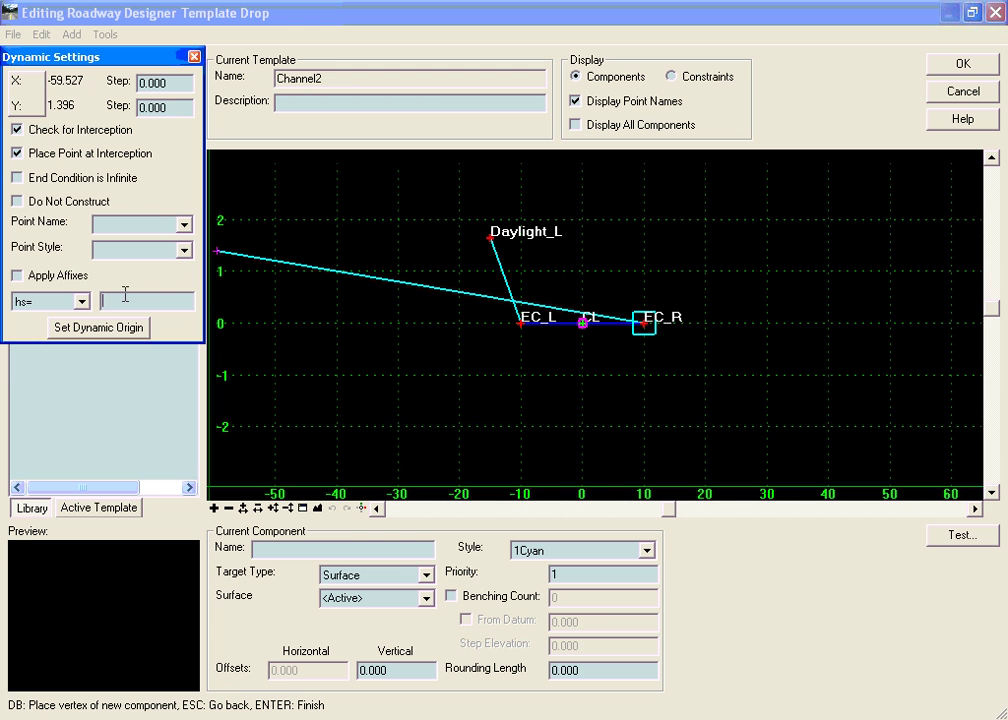
text(50,.)
text(33)
key(Tab)
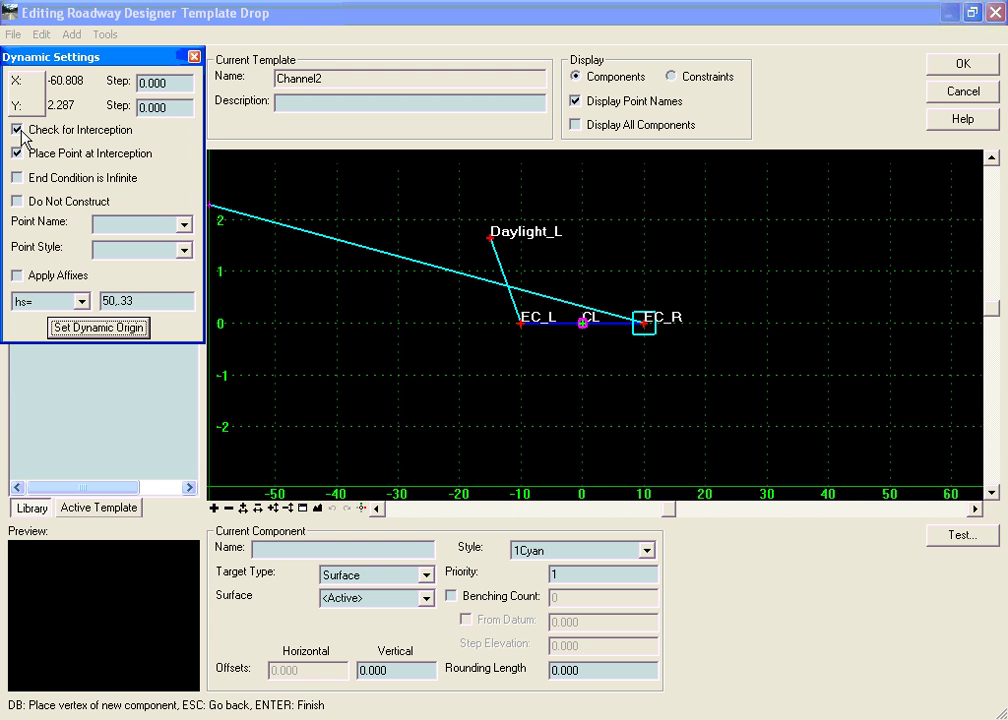
click(17, 130)
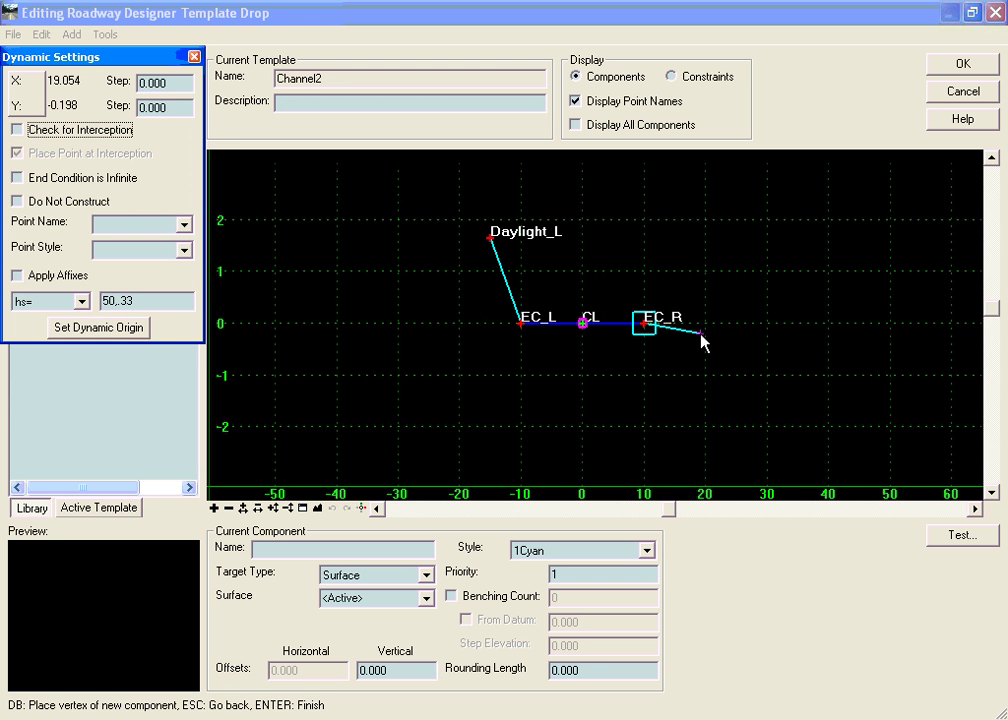
Place the keyed point, add a vertex just above EC_R, and finish the end condition.
key(Return)
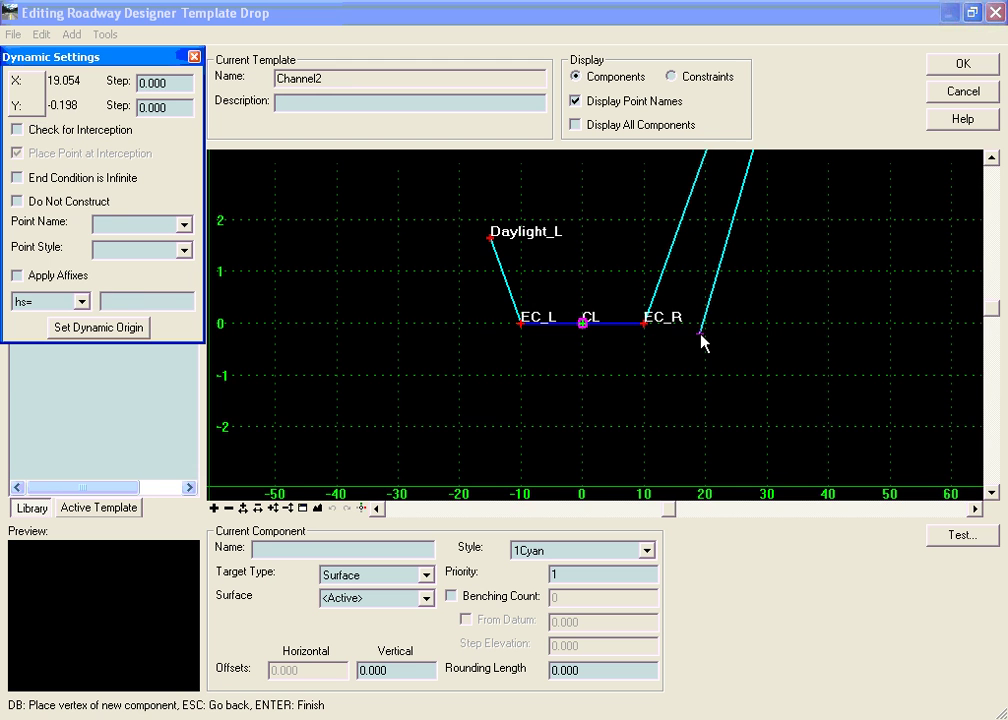
scroll(690, 360, down, 2)
scroll(670, 382, down, 2)
scroll(670, 382, down, 2)
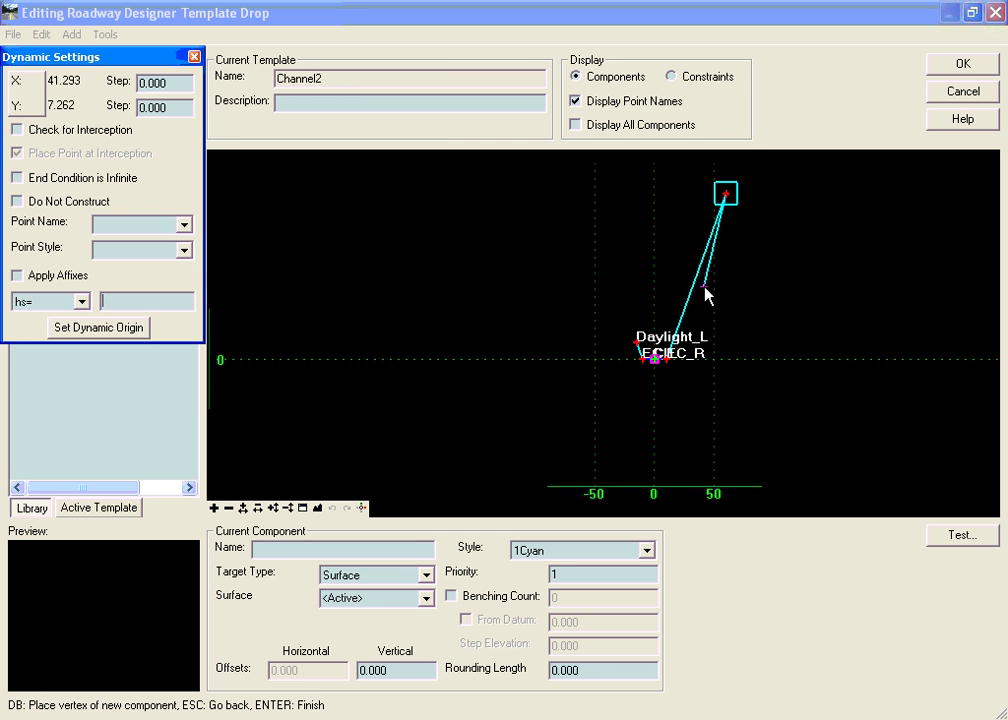
scroll(660, 440, up, 2)
scroll(648, 432, up, 2)
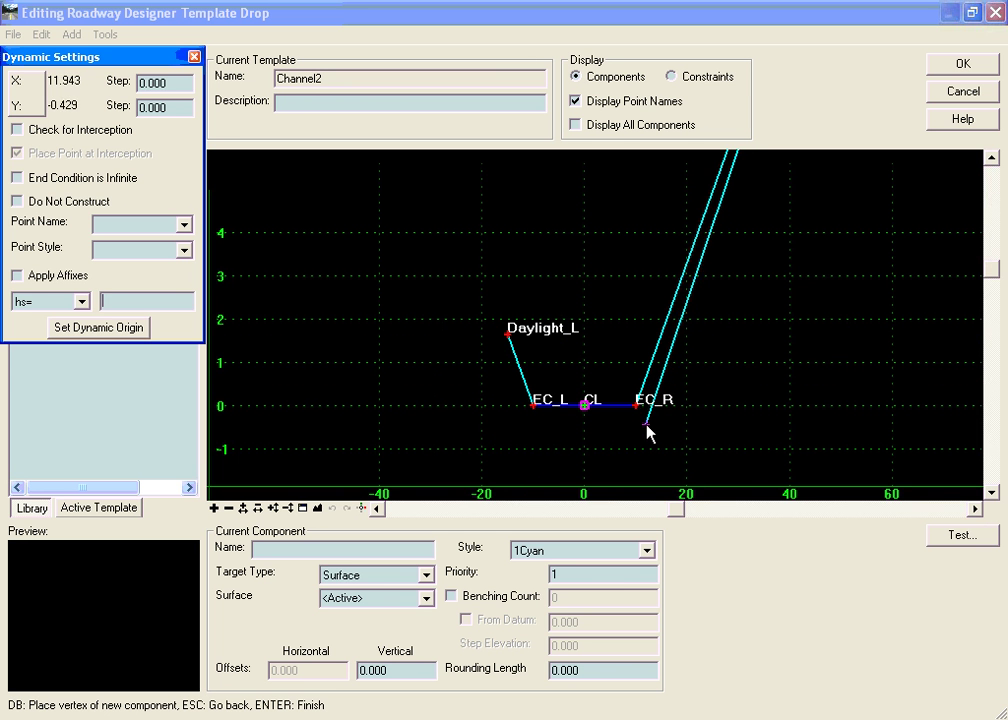
scroll(648, 426, up, 1)
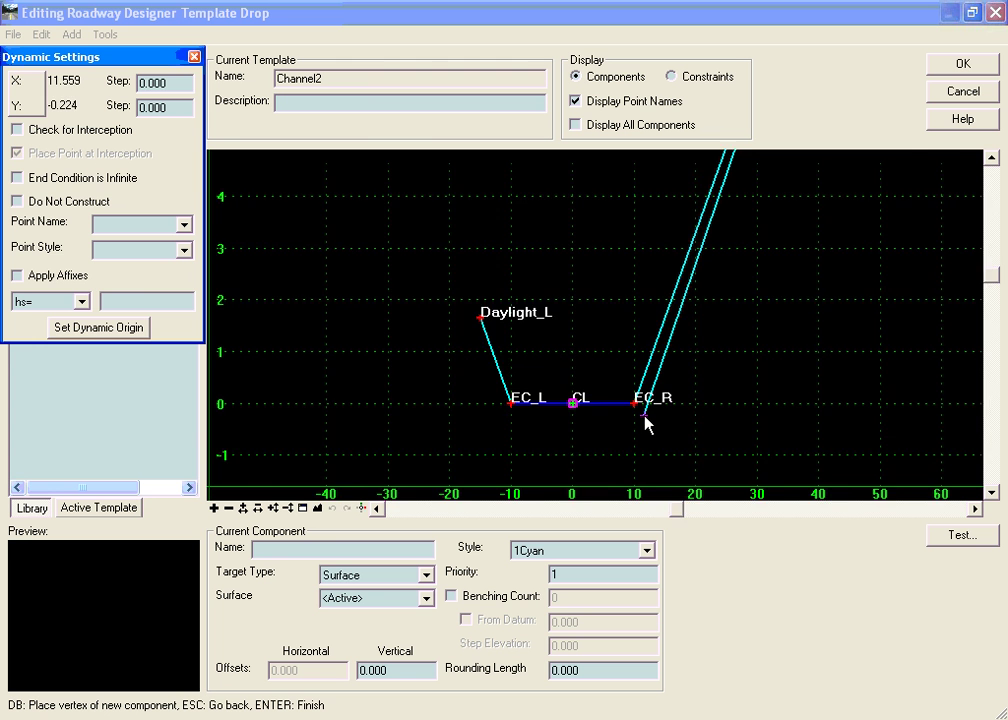
scroll(645, 420, up, 2)
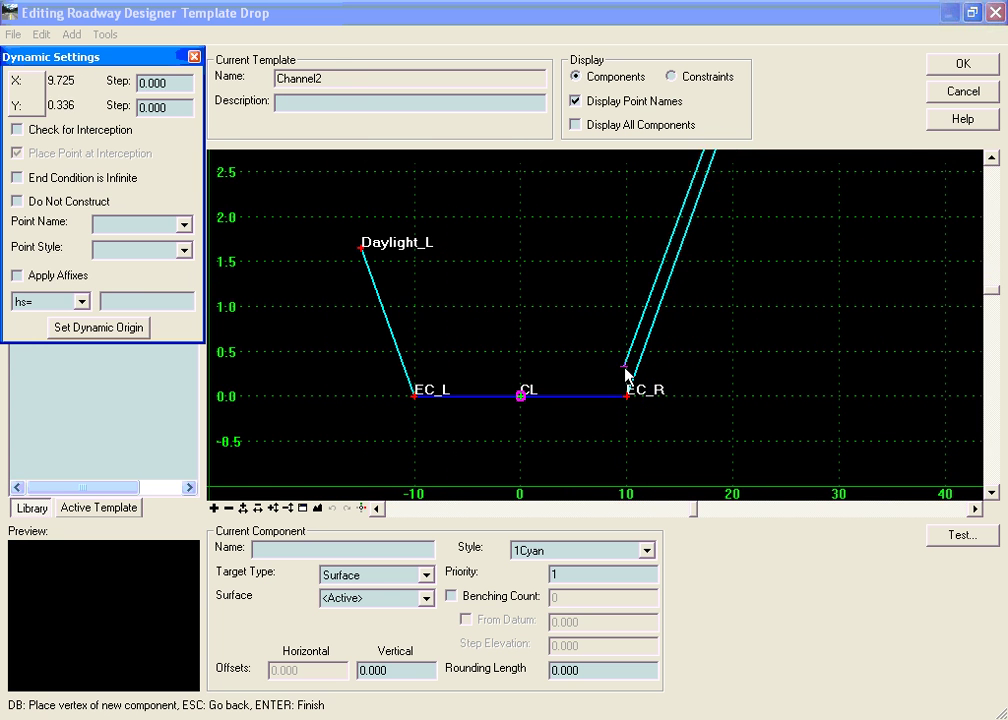
scroll(625, 400, up, 2)
scroll(628, 404, up, 2)
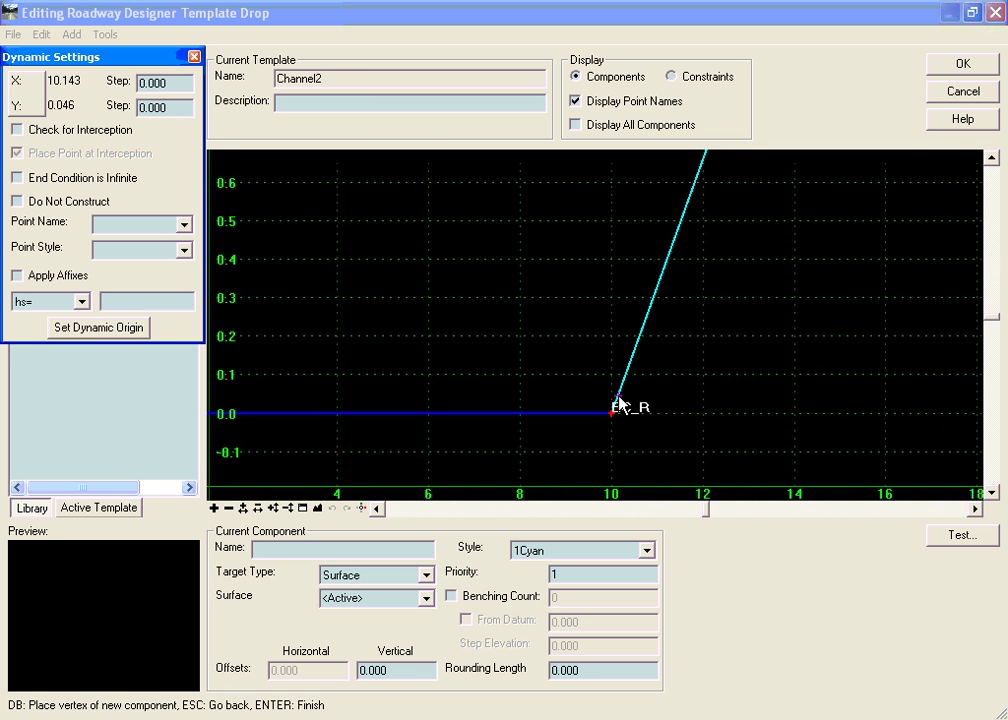
scroll(620, 405, up, 2)
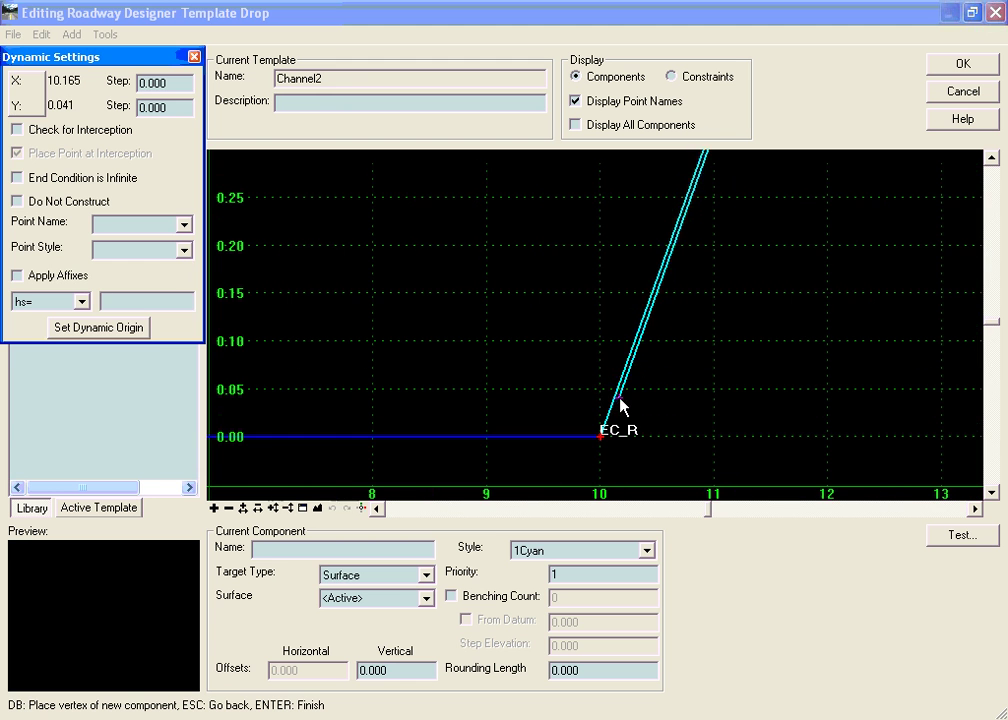
click(612, 397)
right_click(683, 400)
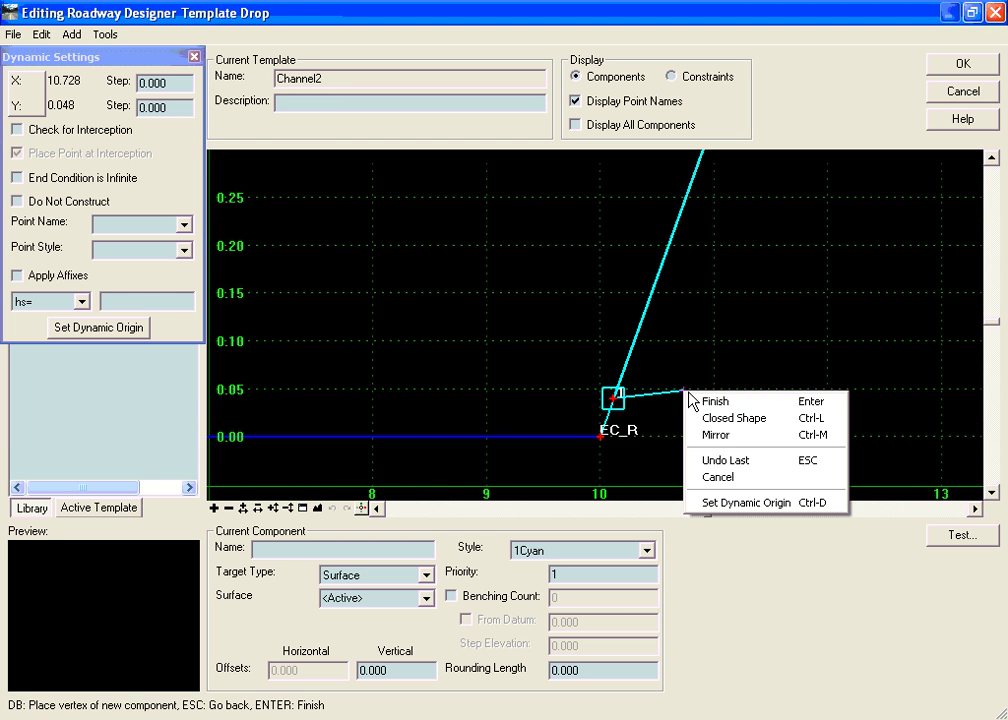
click(680, 405)
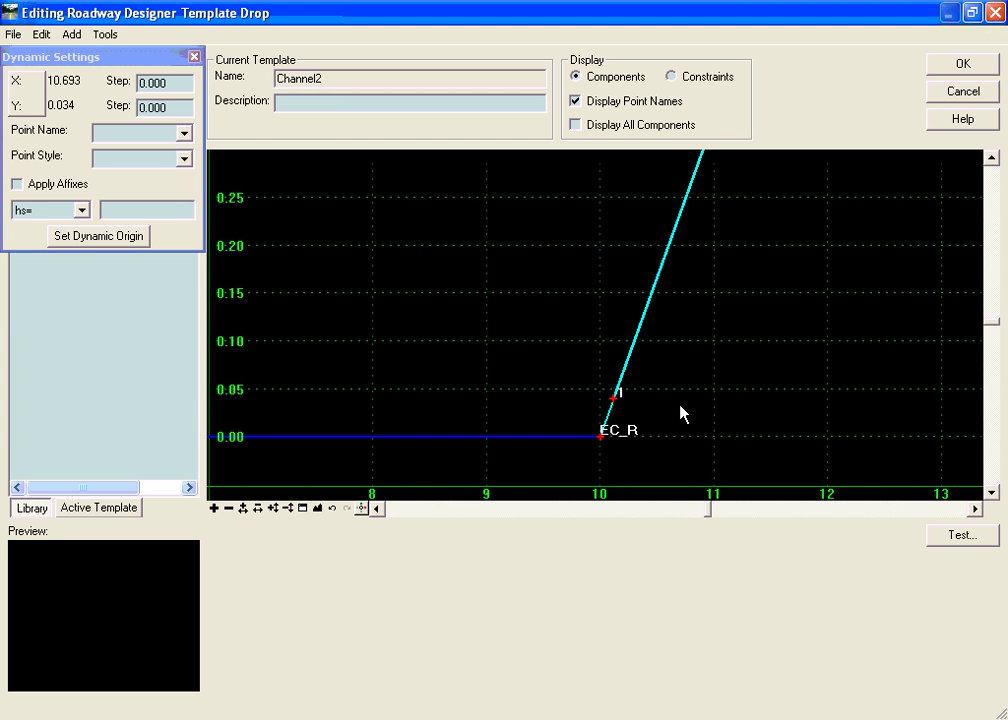
Set the far top point (33% slope, 50 from EC_R) to Do Not Construct.
scroll(682, 412, down, 1)
scroll(668, 421, down, 2)
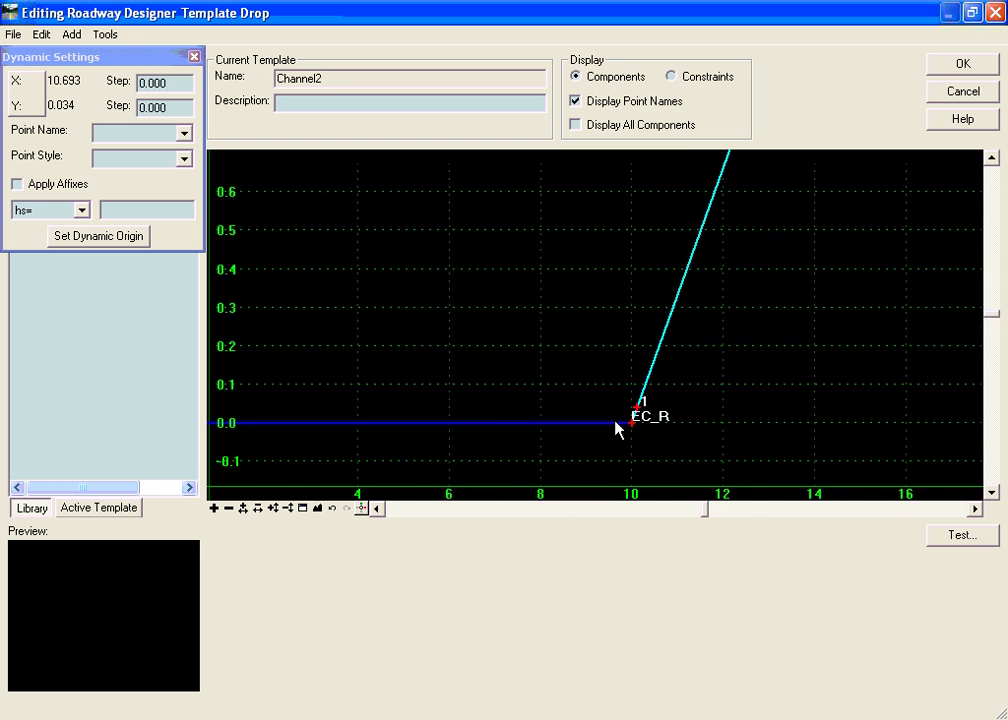
scroll(619, 428, down, 2)
scroll(609, 428, down, 2)
scroll(607, 433, down, 1)
scroll(604, 440, down, 2)
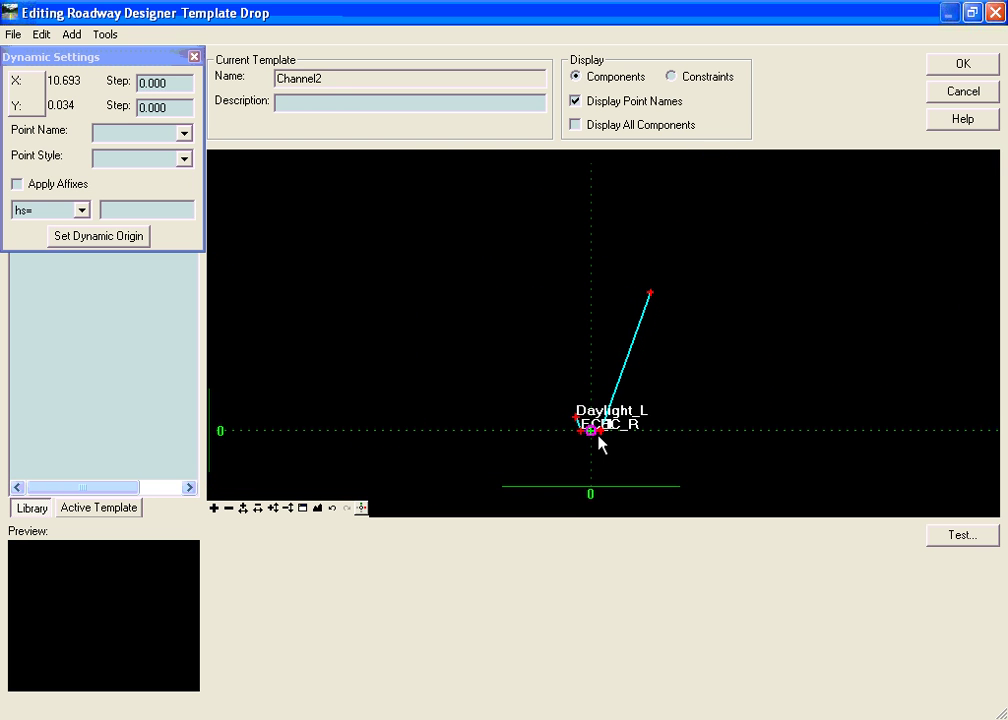
scroll(660, 296, up, 2)
scroll(648, 292, up, 2)
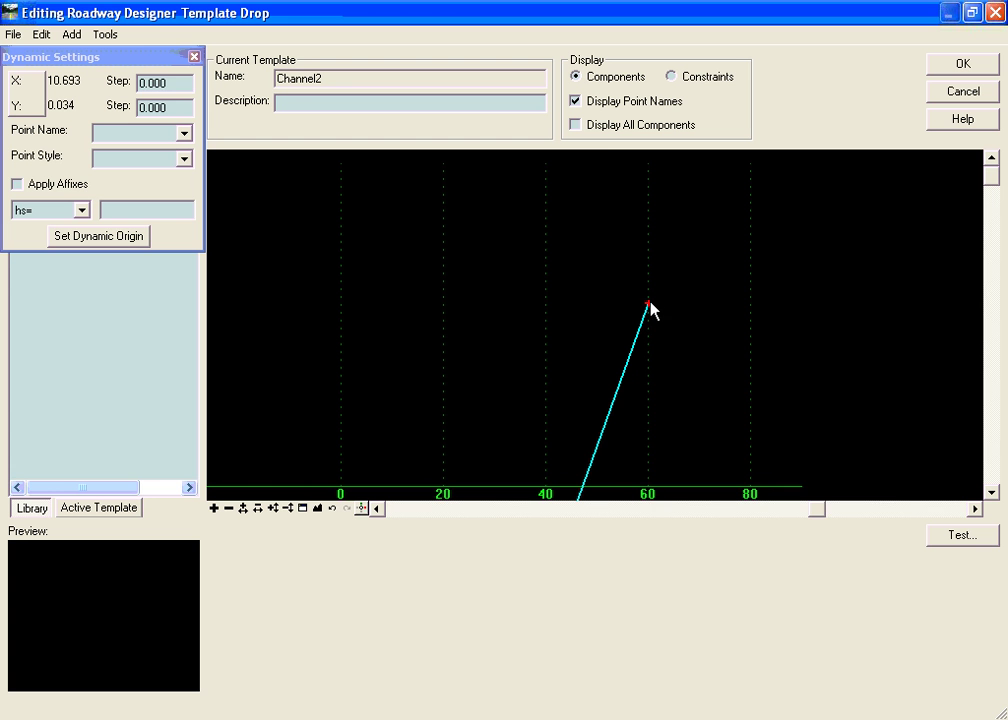
right_click(647, 304)
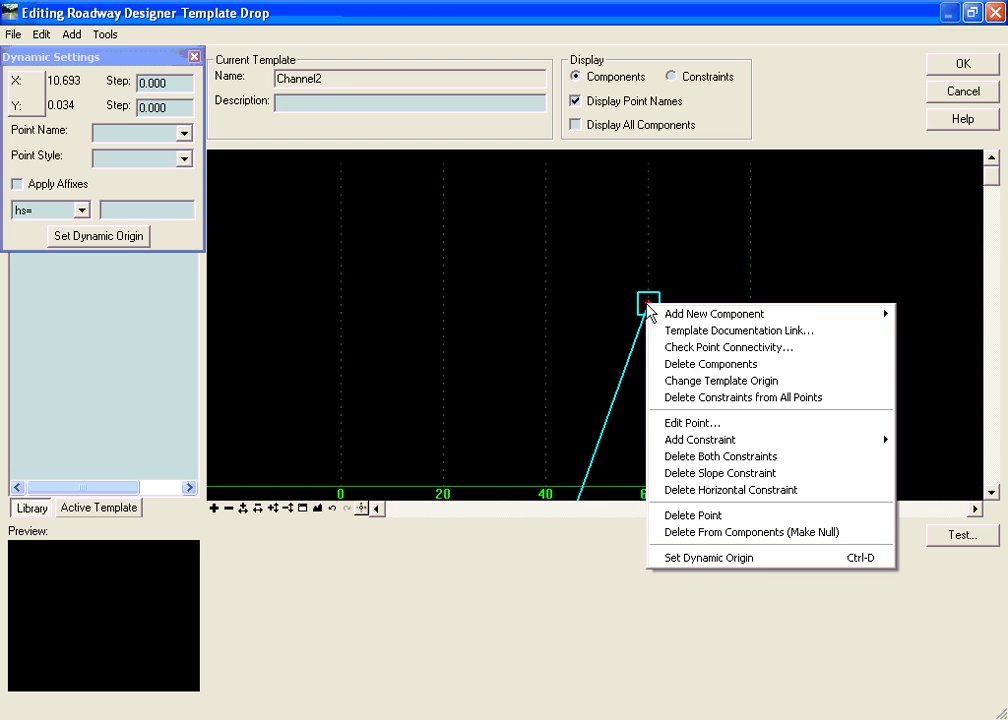
click(674, 424)
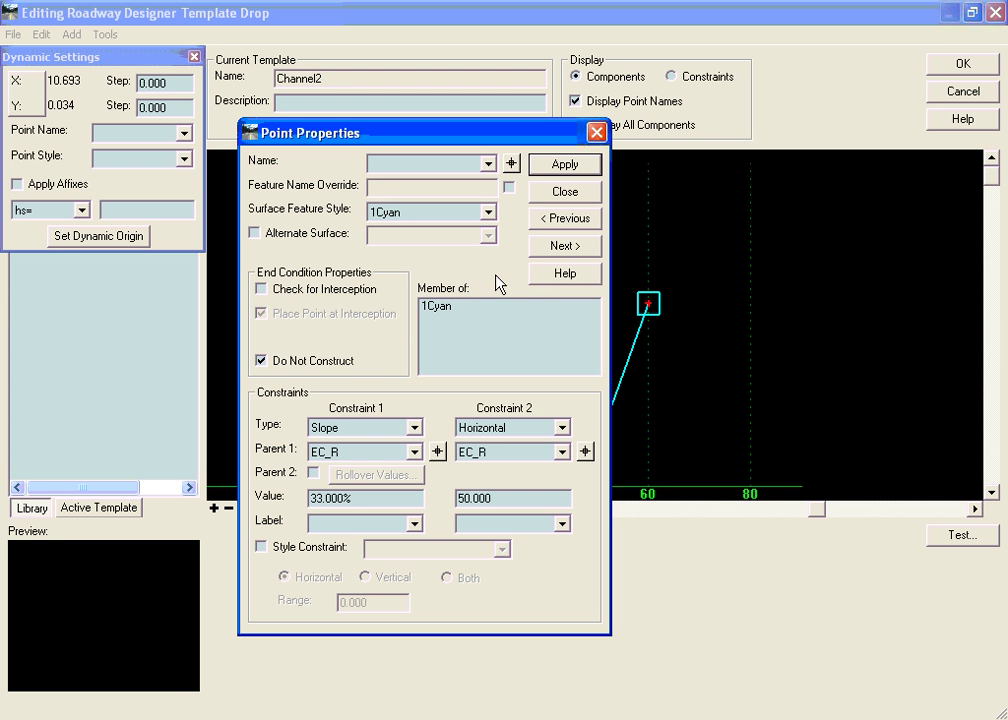
click(584, 167)
Set point 1 to a 33% slope with Check for Interception and End Condition is Infinite on.
click(565, 191)
scroll(677, 254, down, 3)
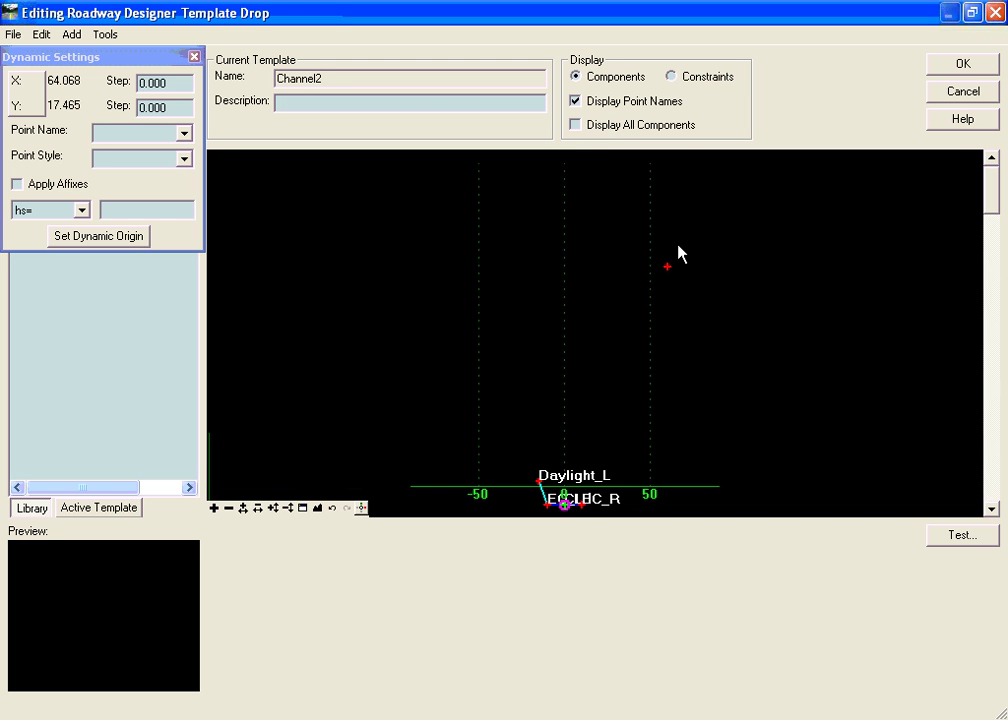
scroll(677, 254, down, 1)
scroll(621, 432, up, 1)
scroll(613, 432, up, 2)
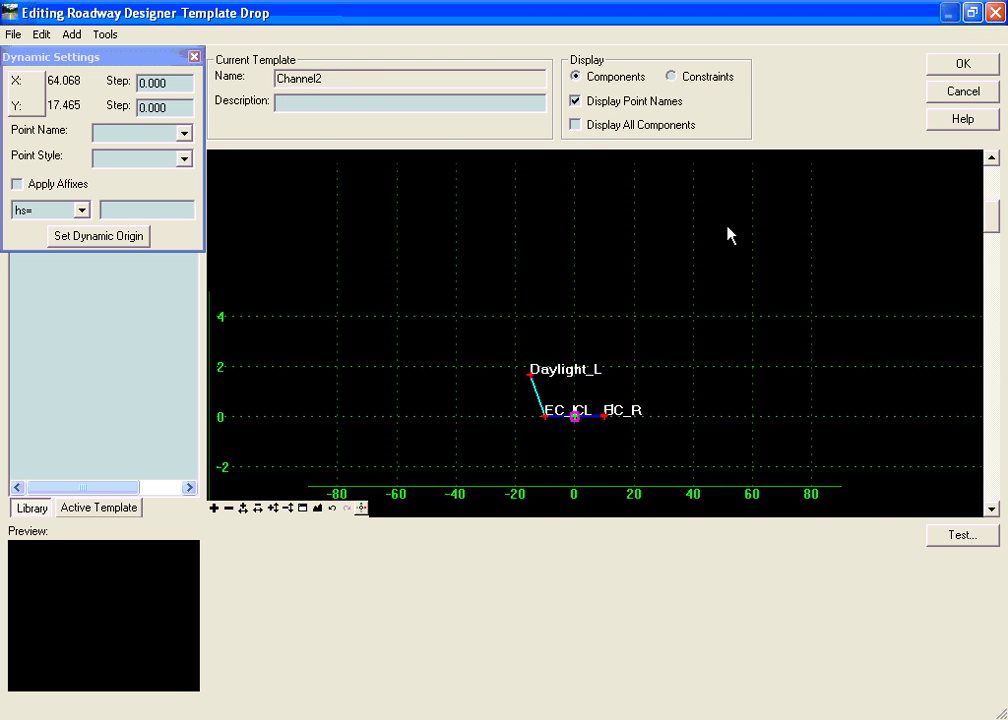
scroll(716, 254, down, 3)
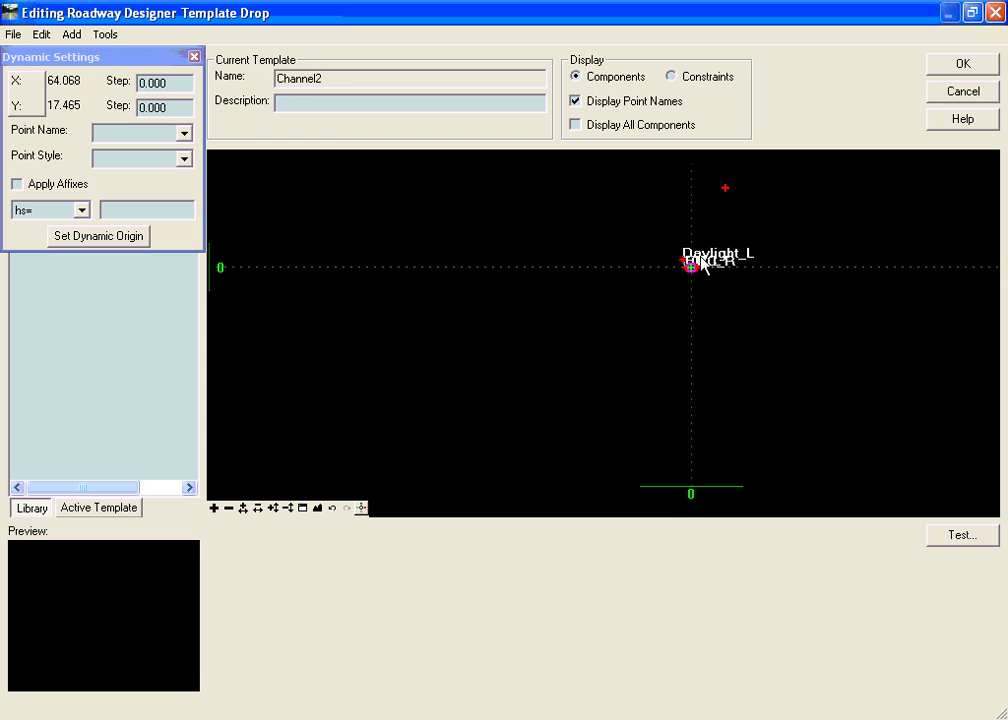
scroll(697, 272, up, 1)
scroll(686, 270, up, 2)
scroll(706, 279, up, 2)
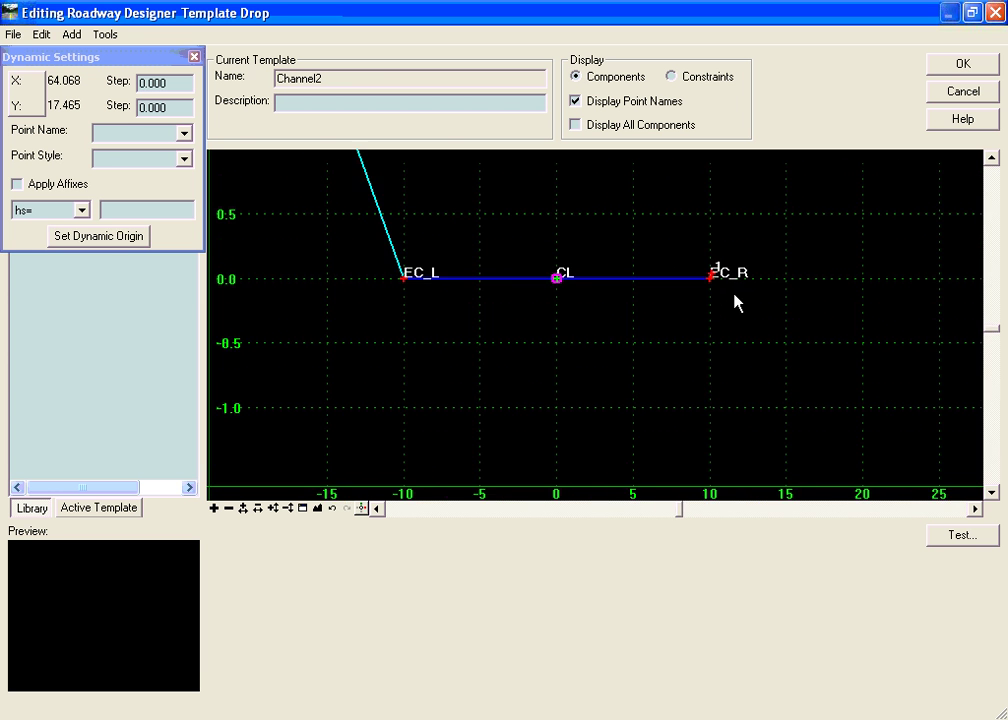
scroll(736, 299, up, 2)
scroll(700, 268, up, 2)
scroll(694, 260, up, 2)
scroll(691, 255, up, 2)
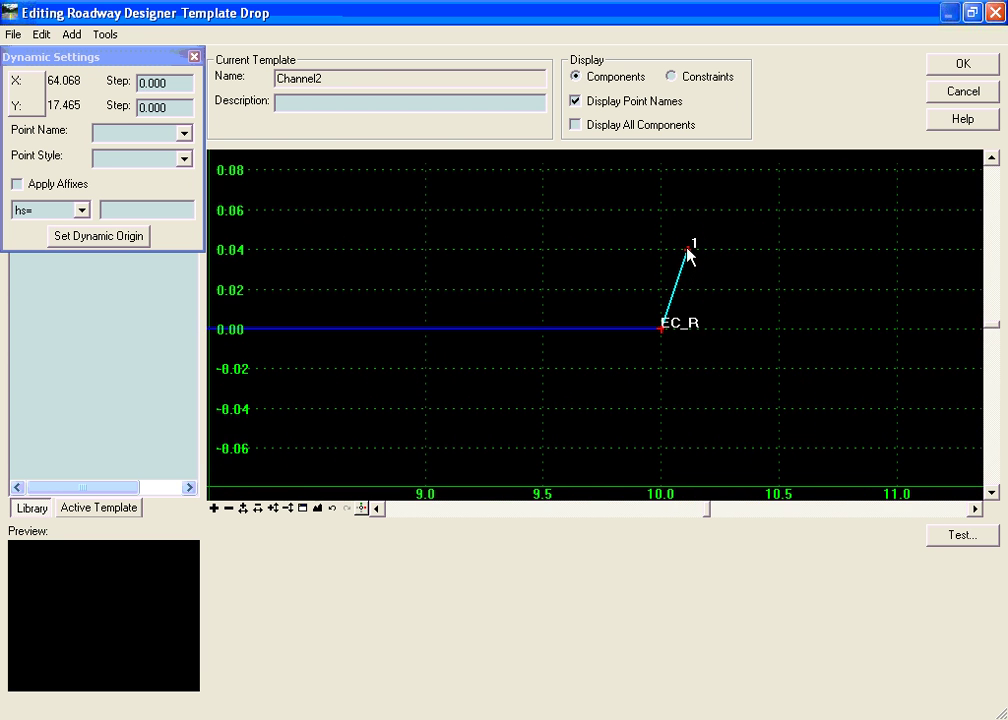
right_click(687, 250)
click(729, 367)
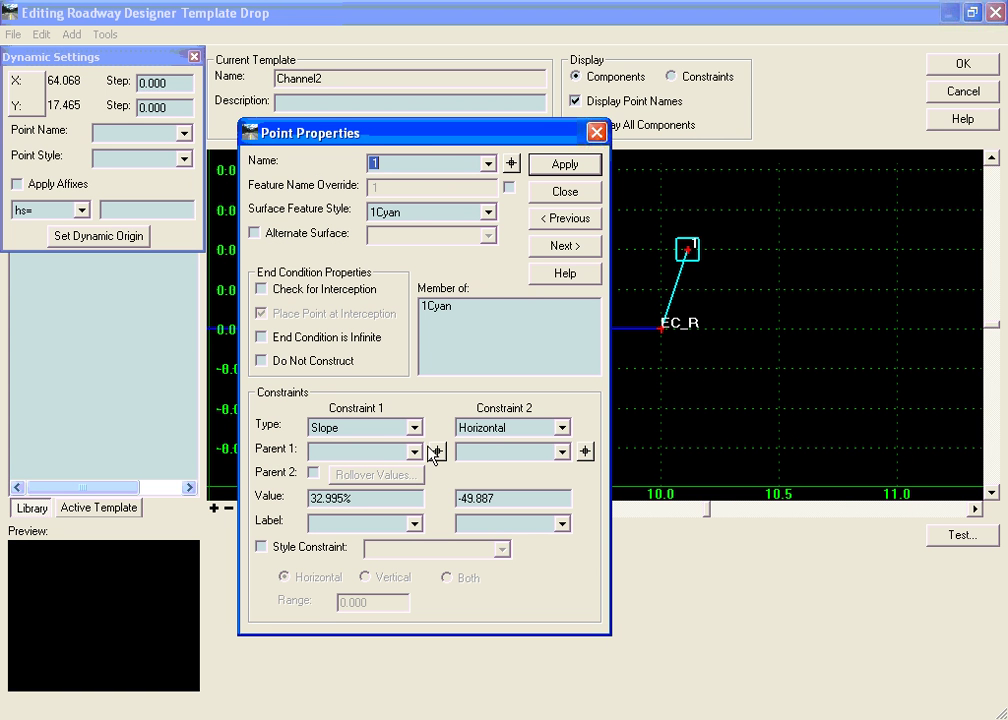
double_click(378, 499)
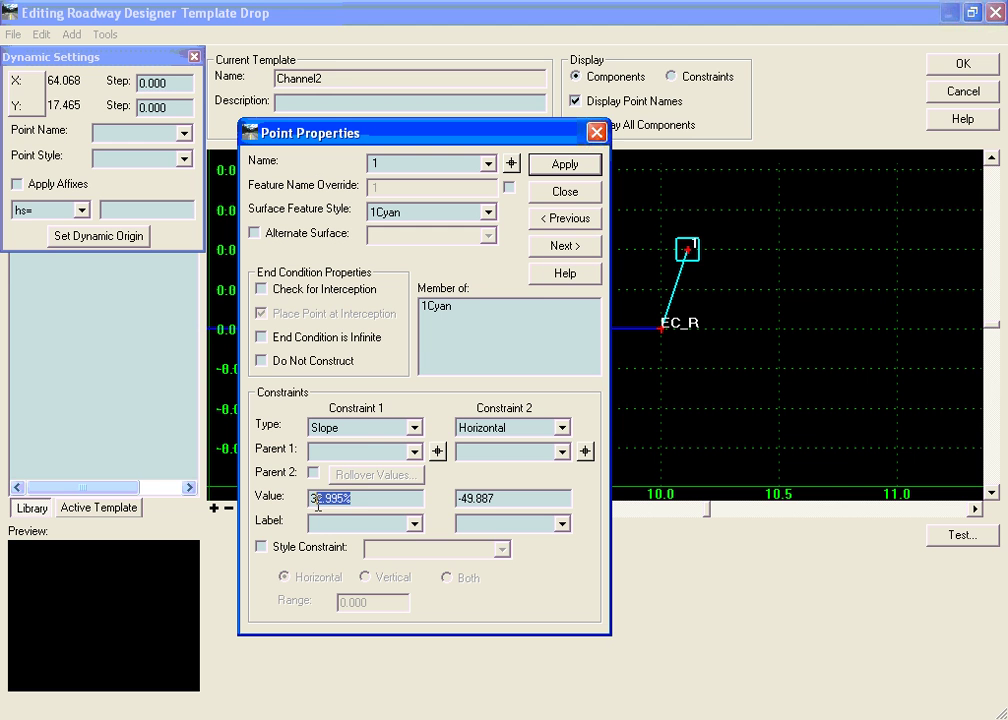
text(33)
double_click(494, 497)
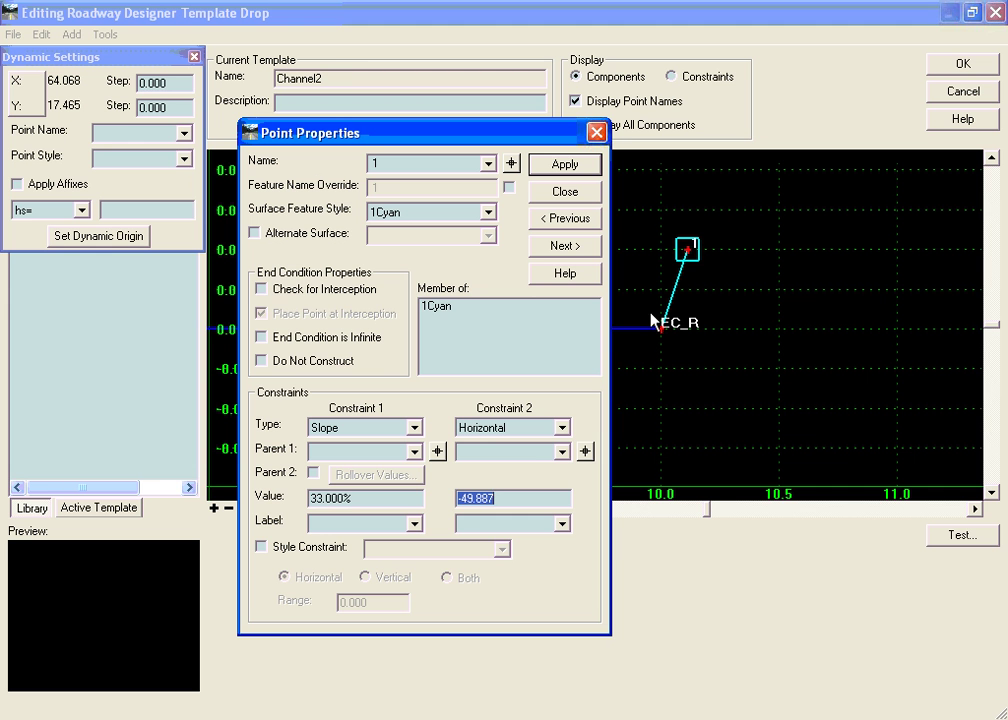
click(262, 289)
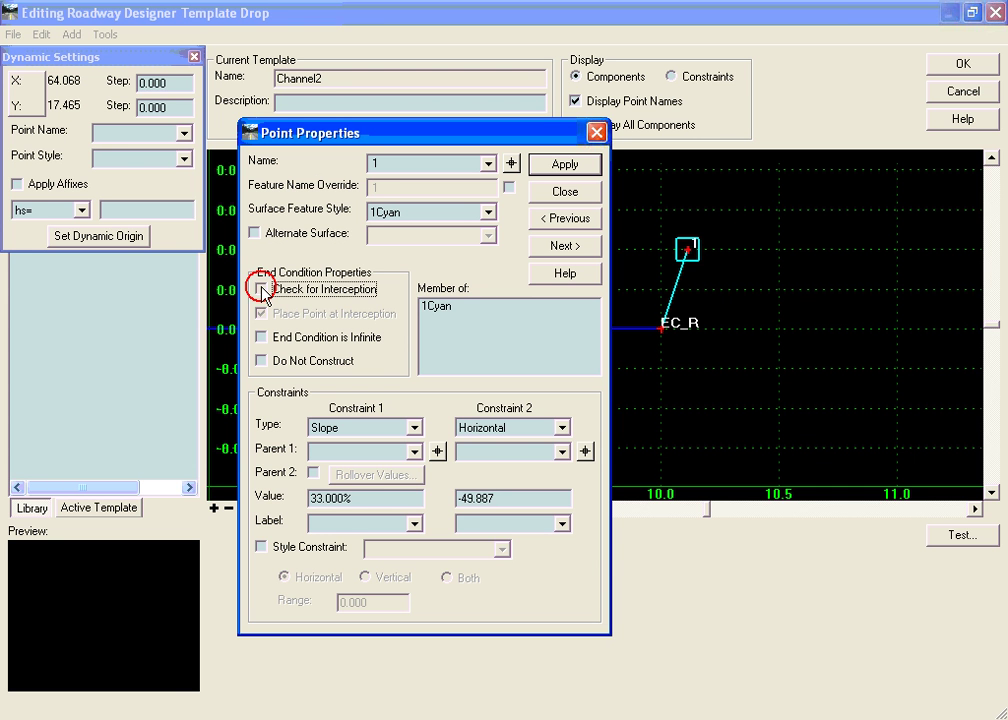
click(261, 339)
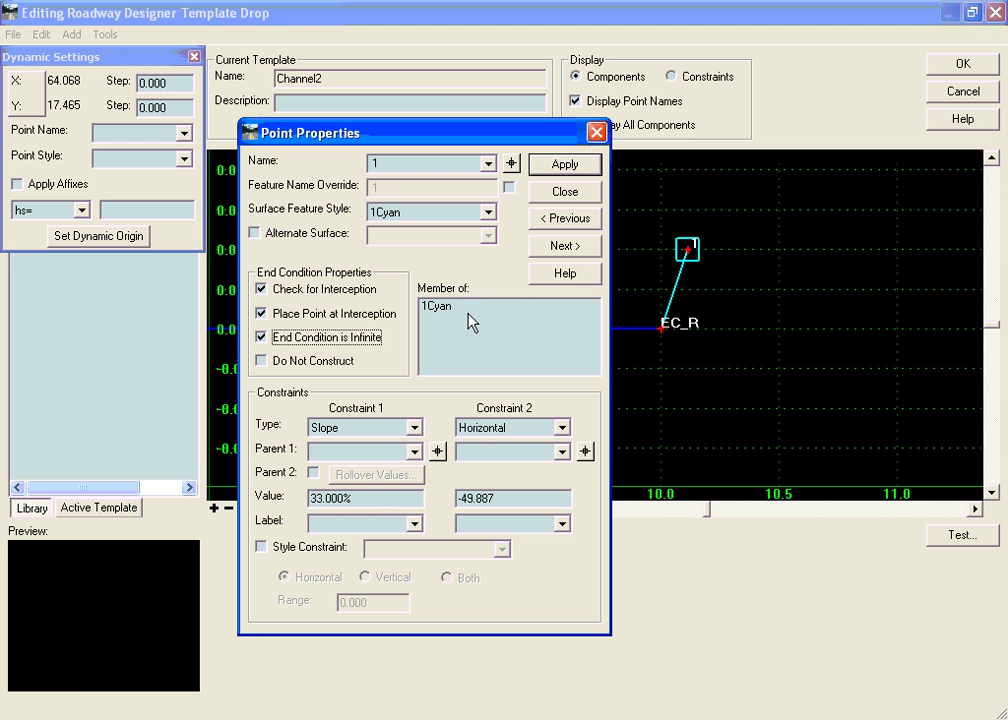
click(568, 165)
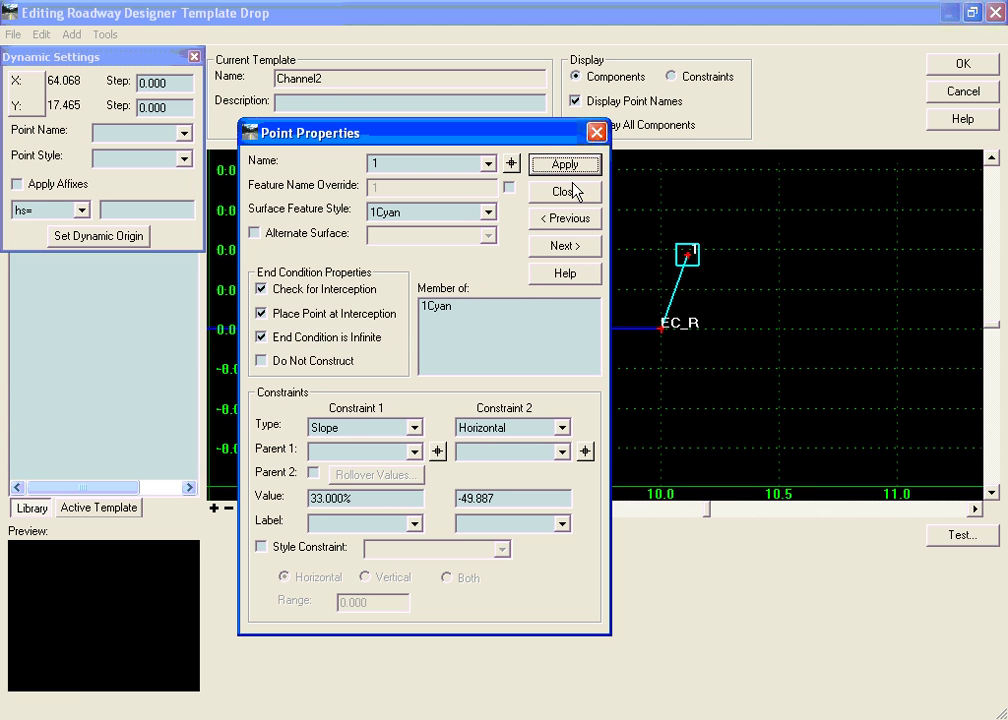
Test the end conditions against a trial surface raised to about elevation 4.
click(574, 191)
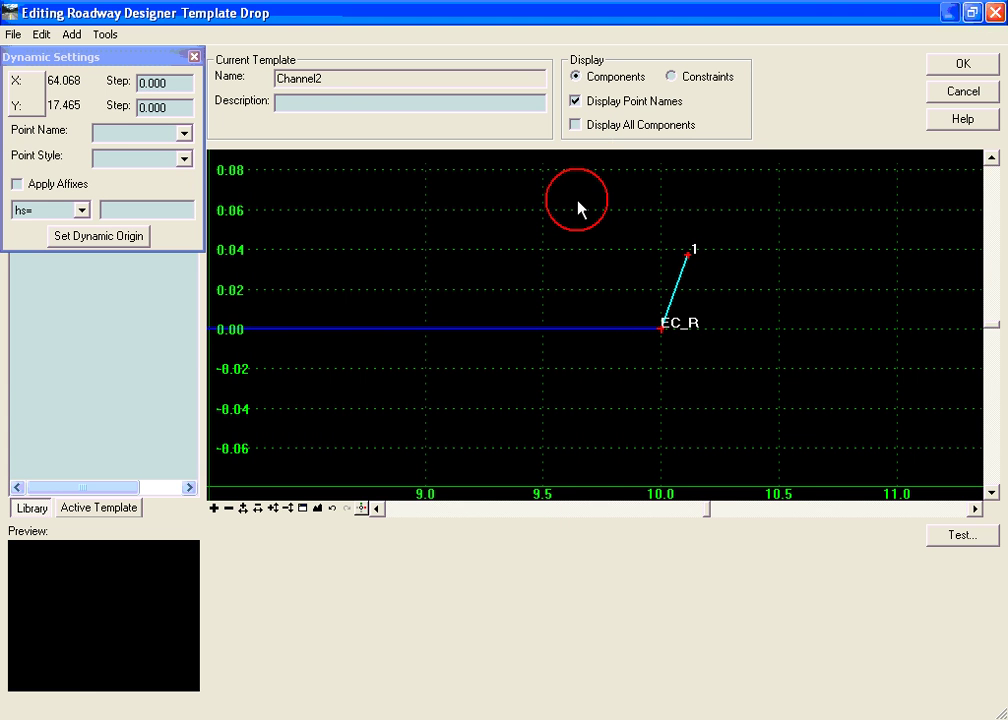
click(958, 537)
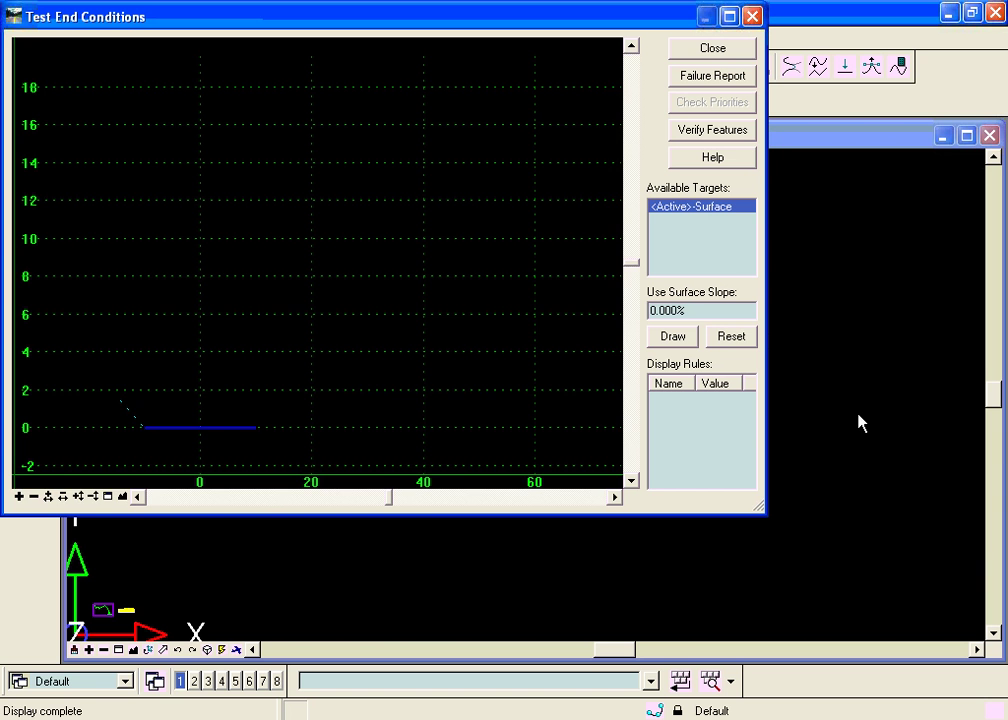
click(676, 338)
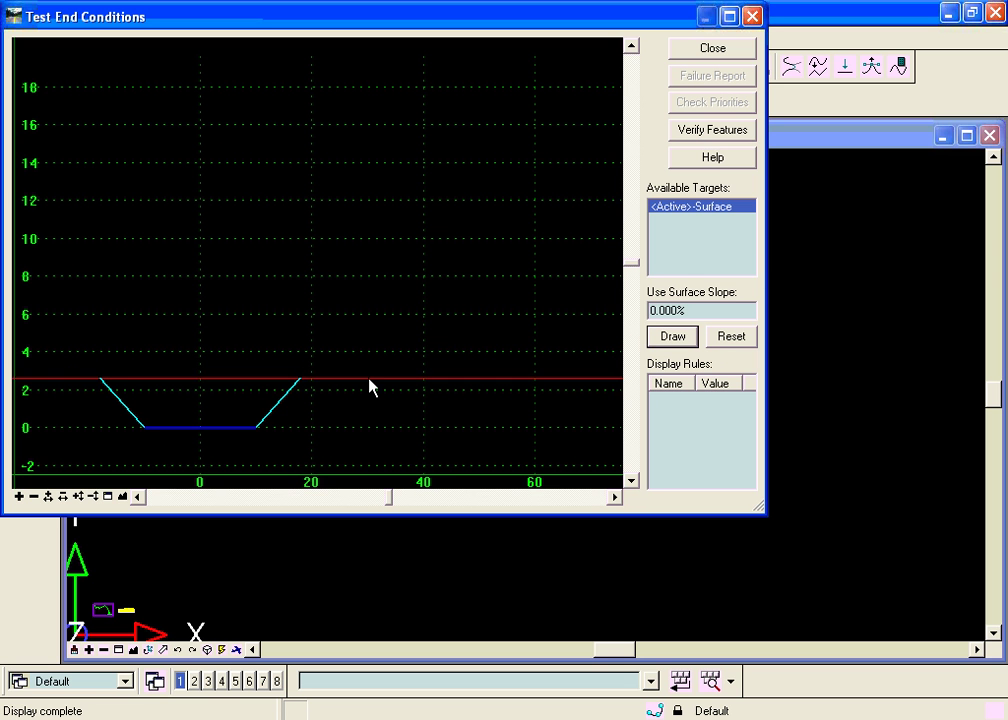
drag(369, 381, 386, 349)
click(384, 350)
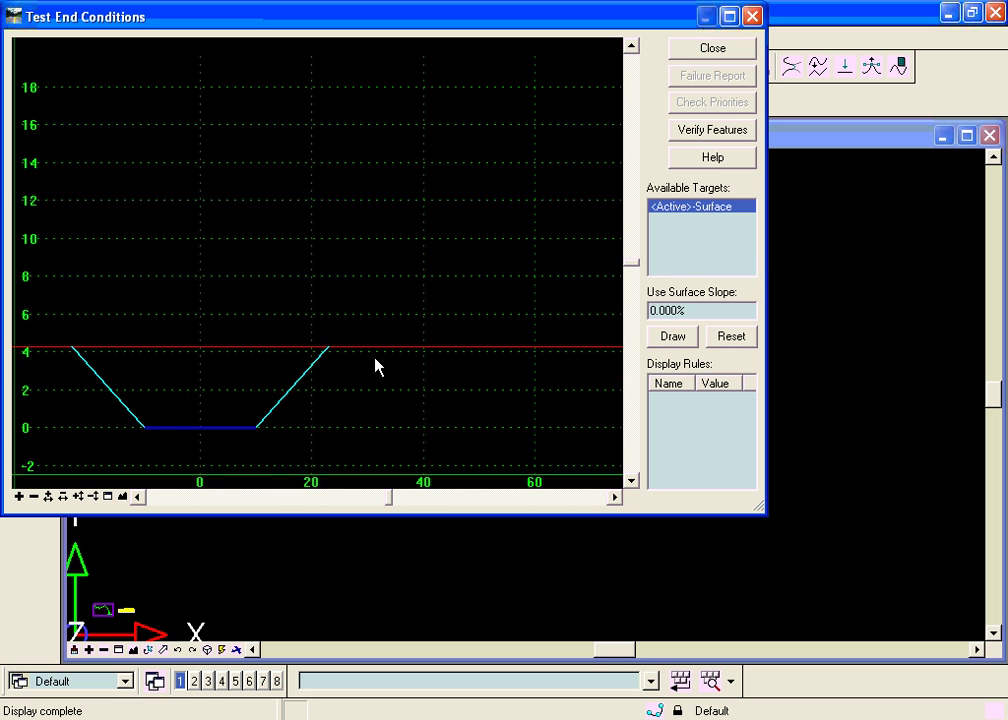
click(711, 49)
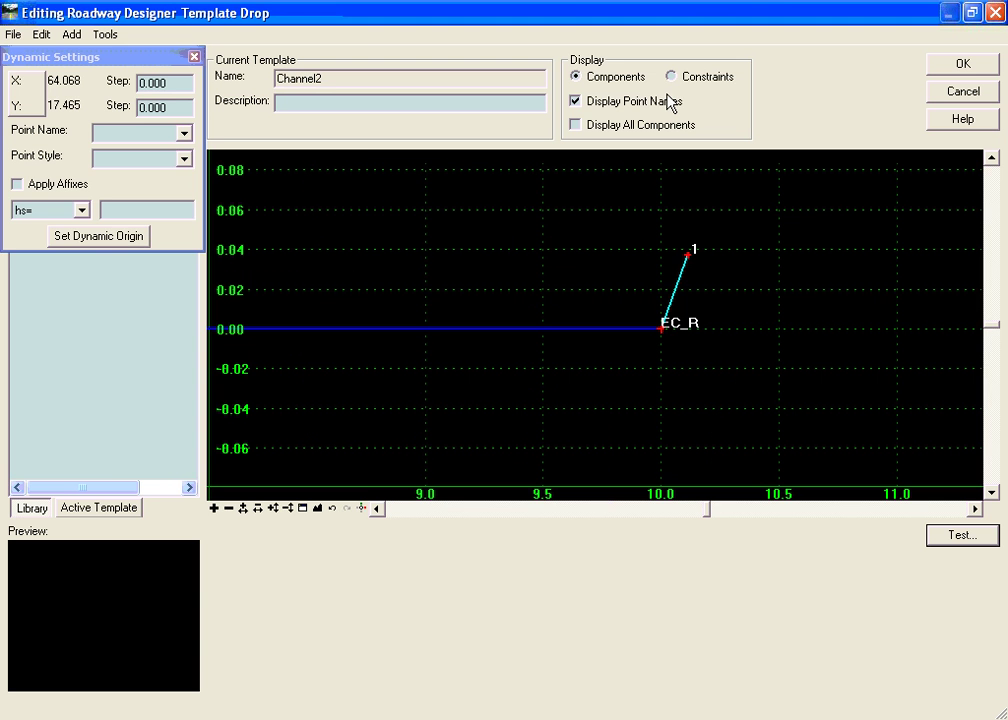
Accept the Channel2 template edits and step through stations, ending at 2+00 against Existing_Topo.
click(950, 63)
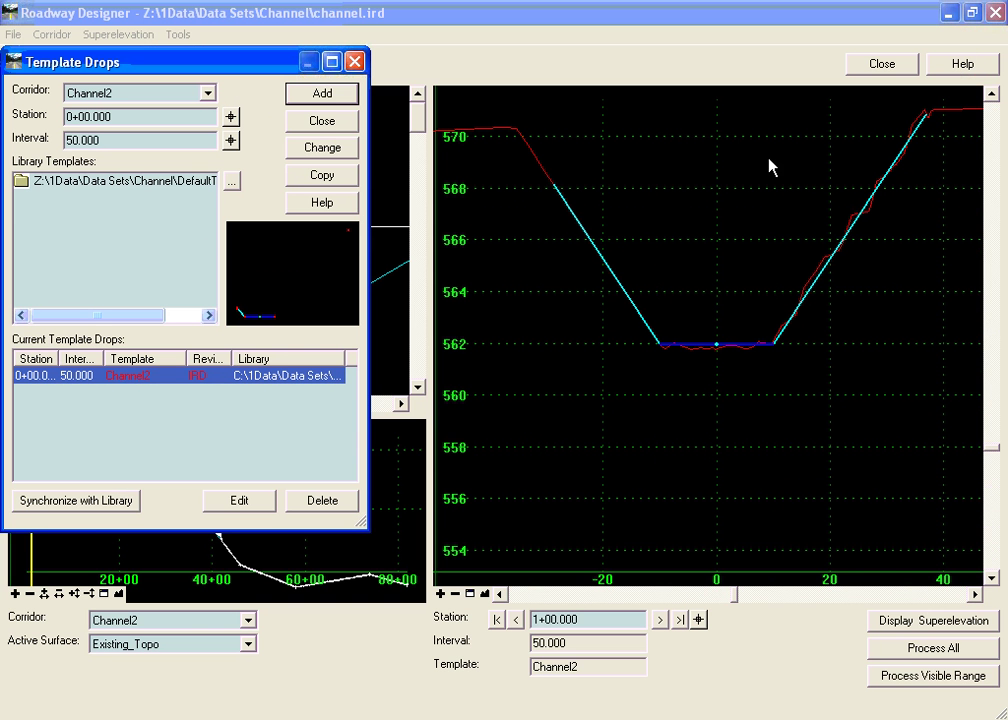
click(321, 121)
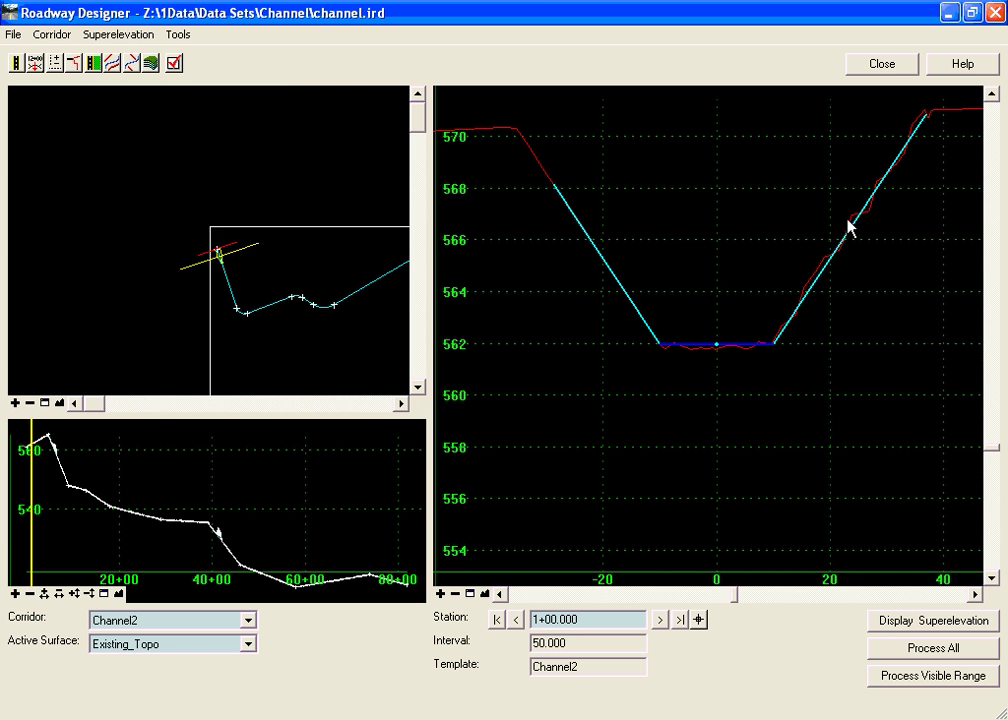
scroll(718, 370, down, 2)
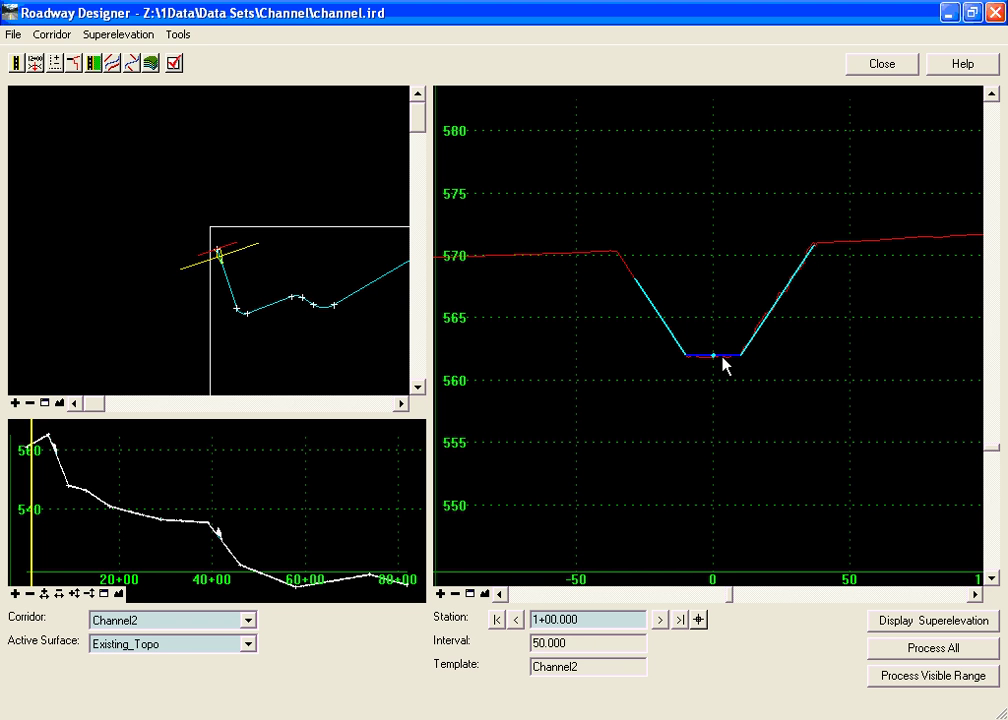
scroll(745, 362, up, 1)
scroll(745, 360, up, 1)
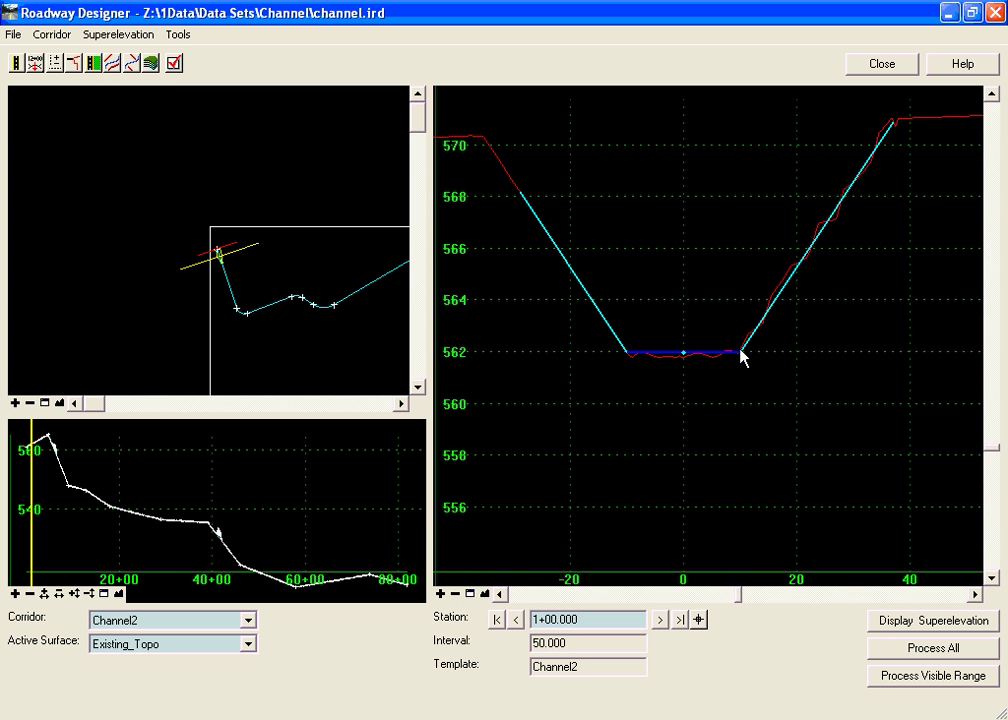
click(660, 620)
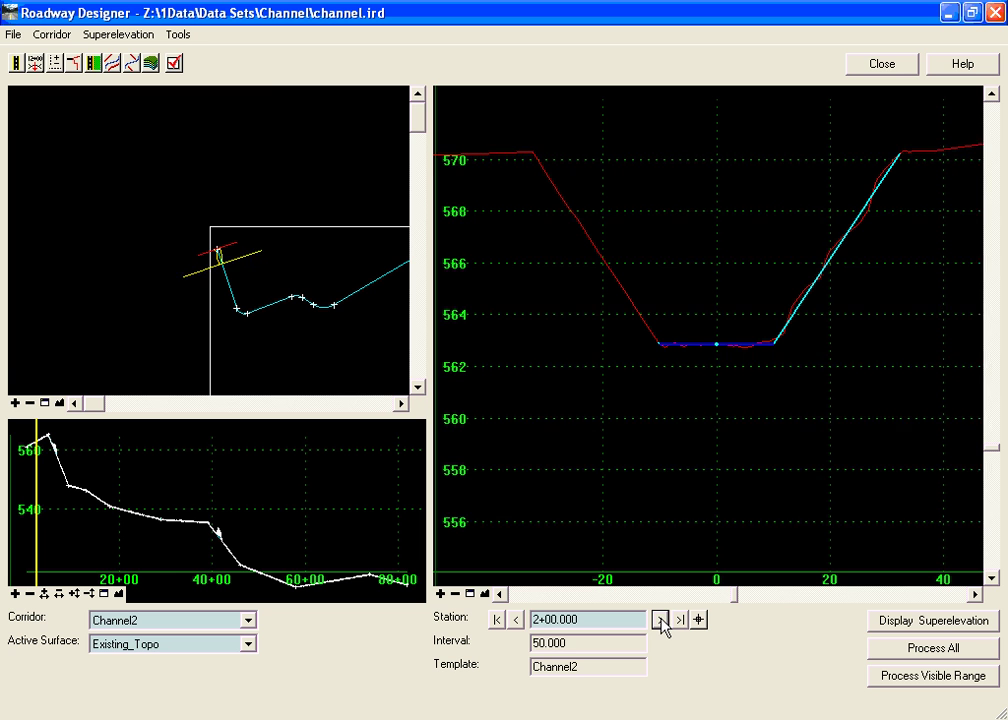
click(660, 620)
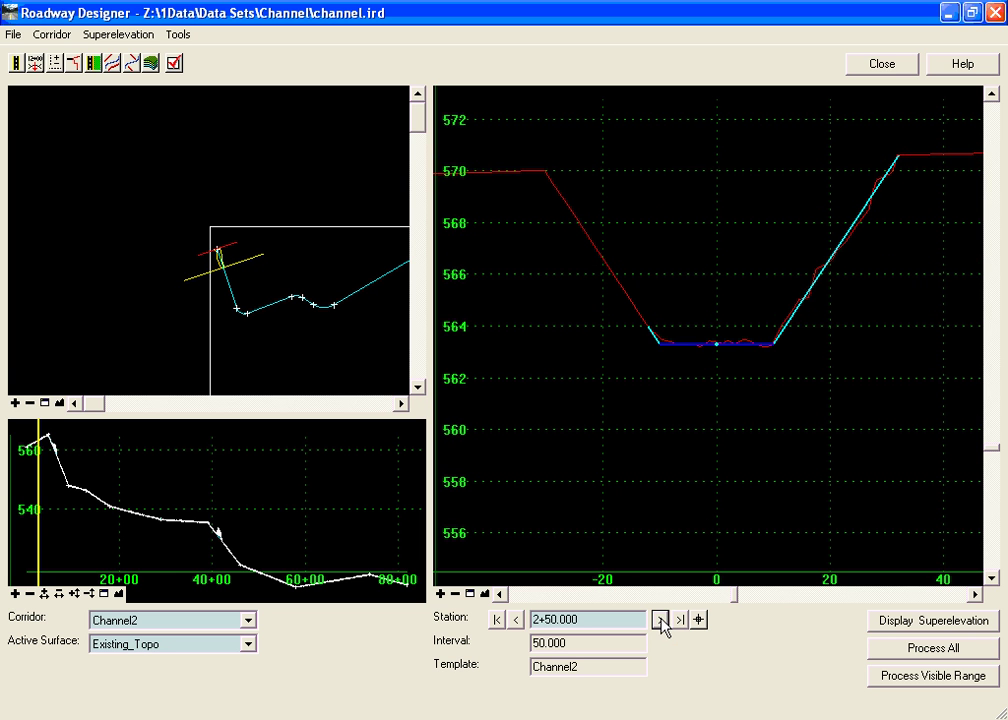
click(517, 620)
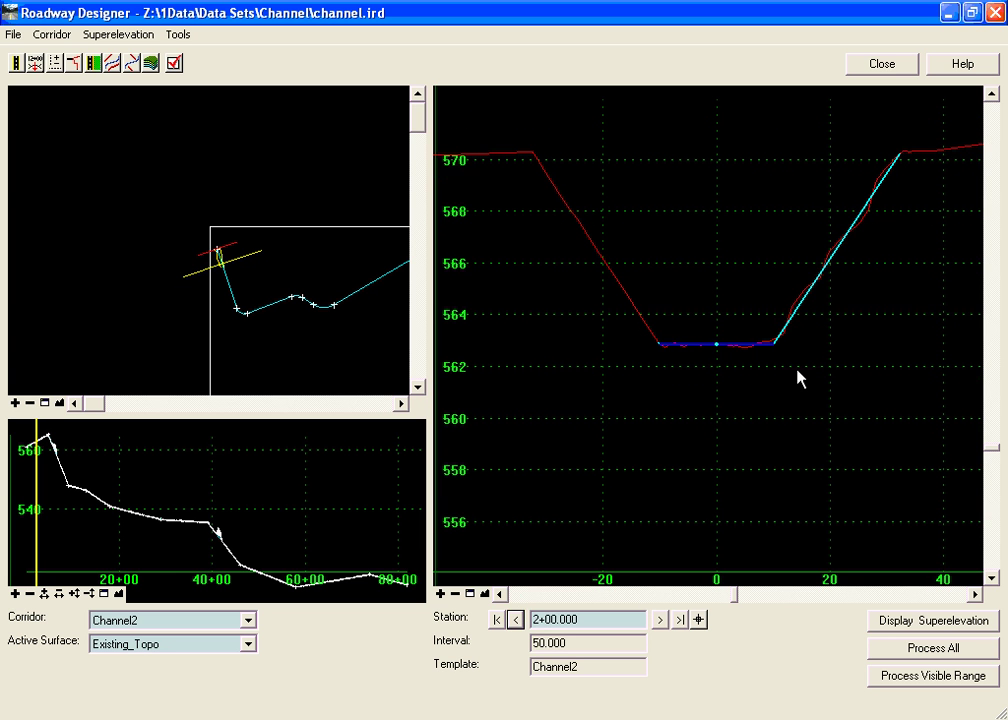